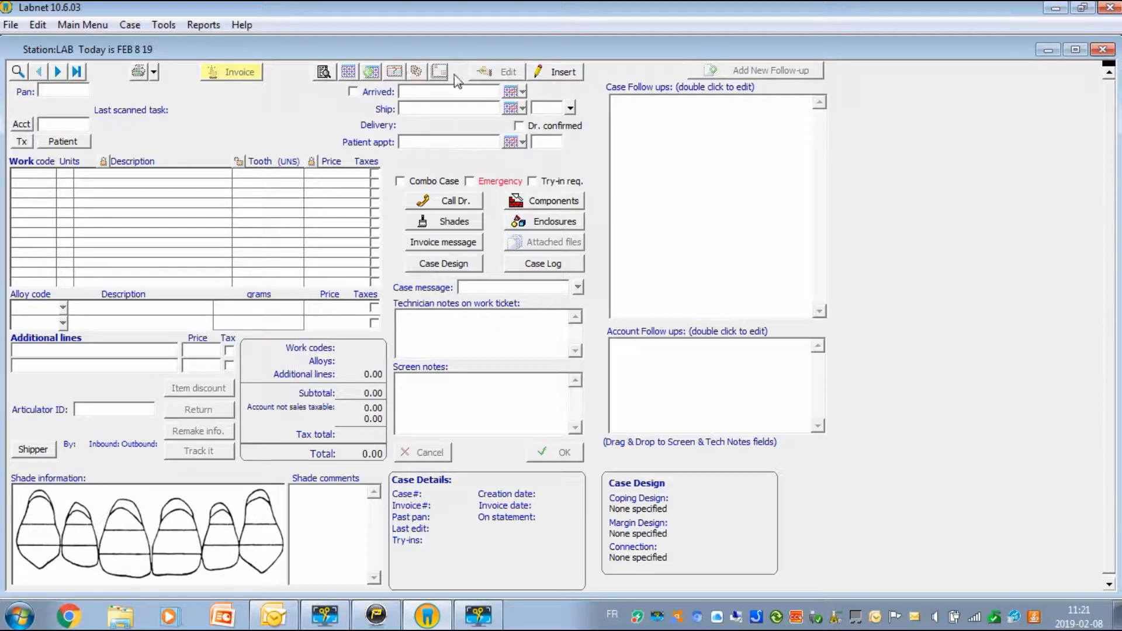
{"action": "left_click", "coordinate": [569, 77]}
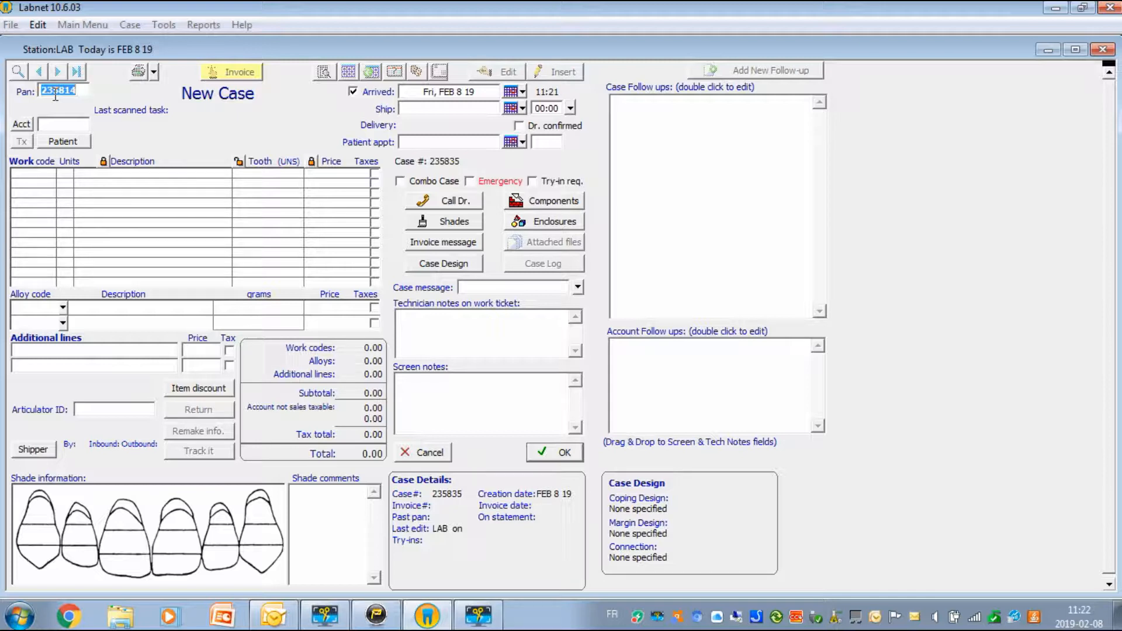
{"action": "type", "text": "1"}
{"action": "key", "text": "Tab"}
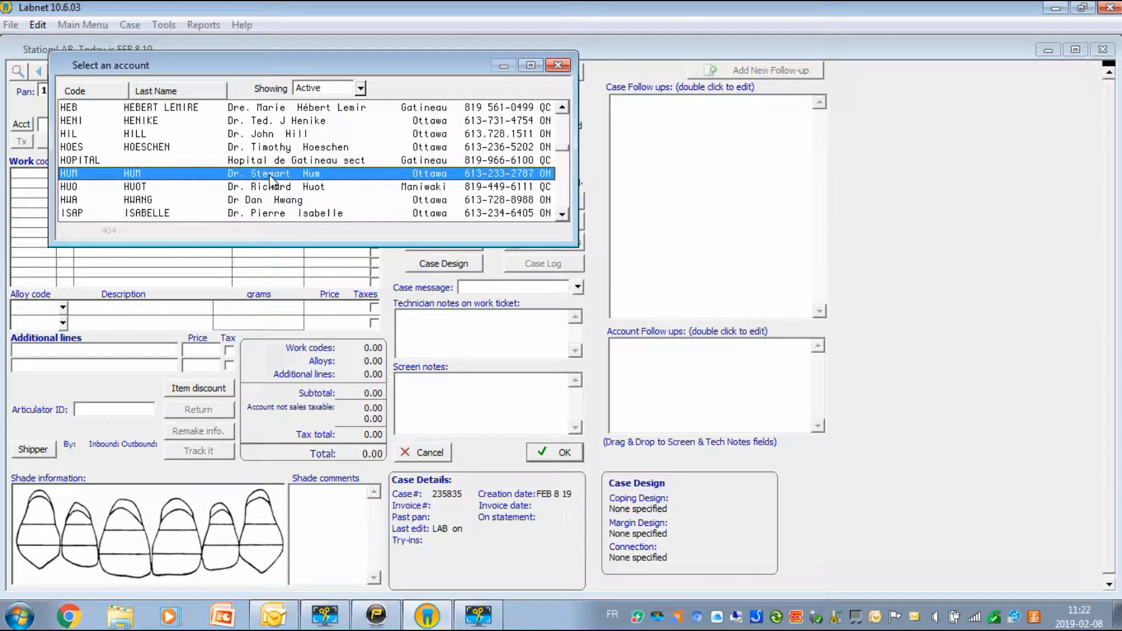
Step: Assign the case to the HUM doctor account from the account list
{"action": "left_click", "coordinate": [257, 149]}
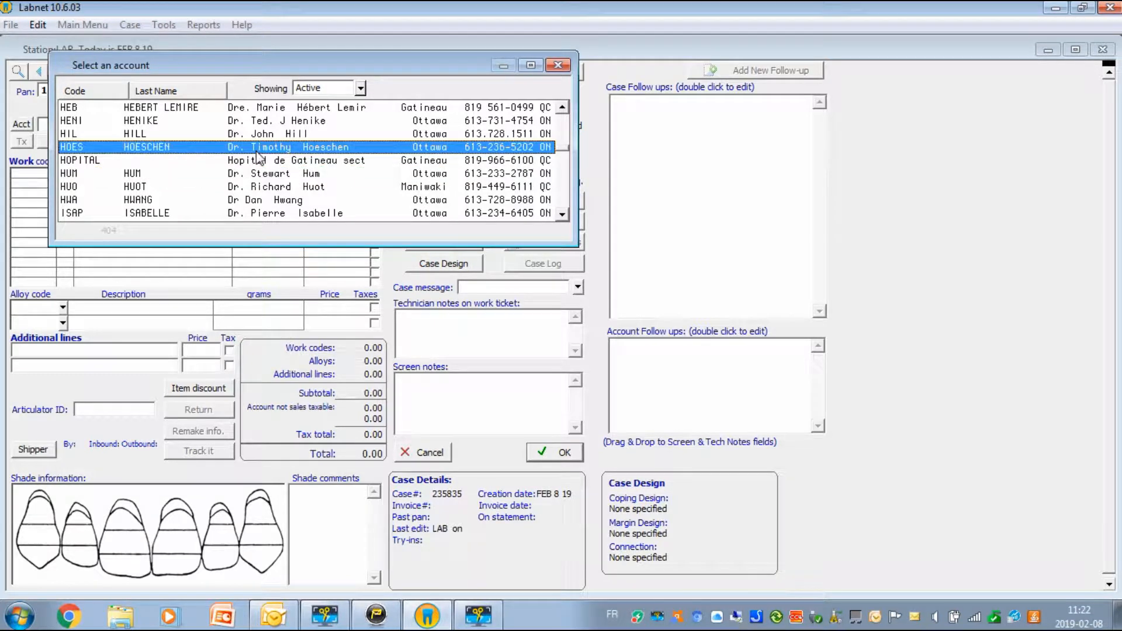
{"action": "key", "text": "Down"}
{"action": "key", "text": "Down"}
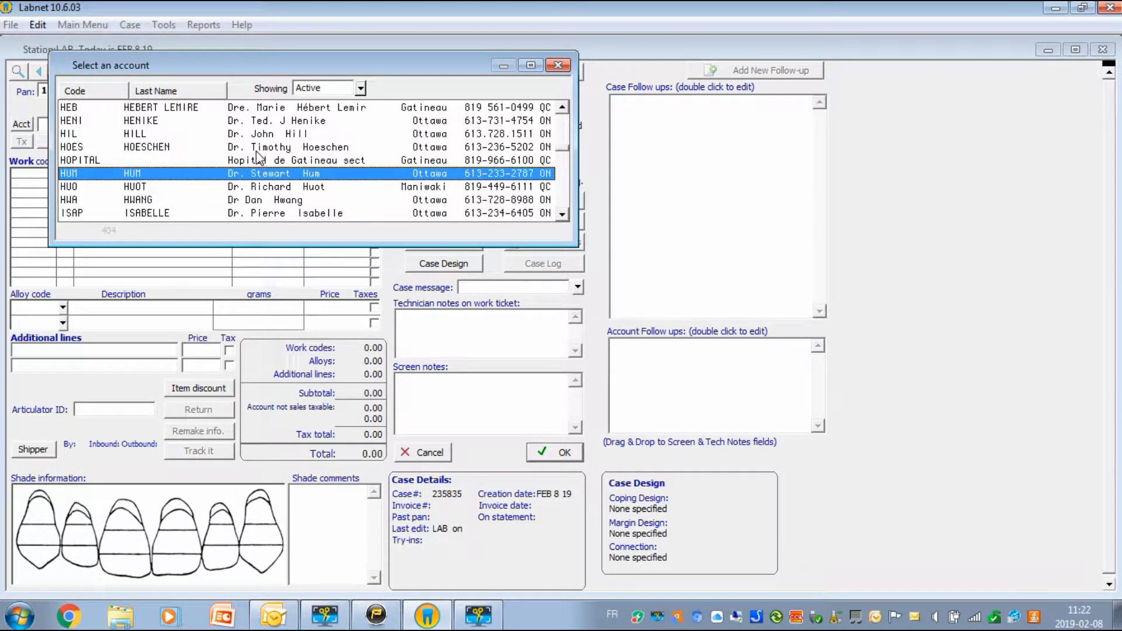
{"action": "double_click", "coordinate": [299, 176]}
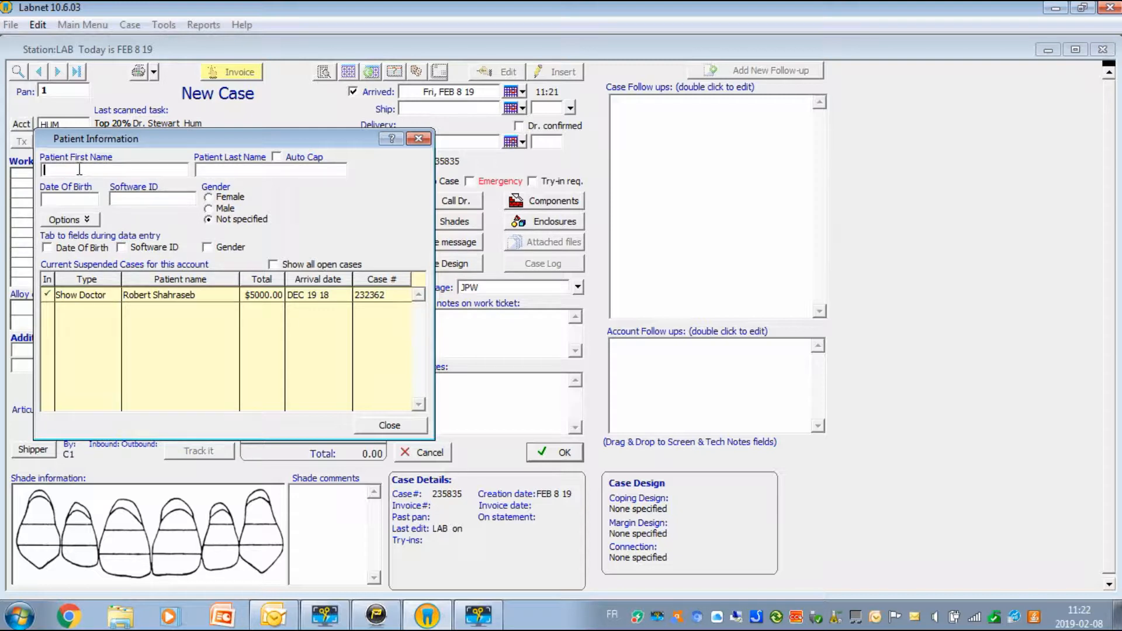
Step: Enter the patient's first and last name, then close the Patient Information form
{"action": "left_click", "coordinate": [209, 170]}
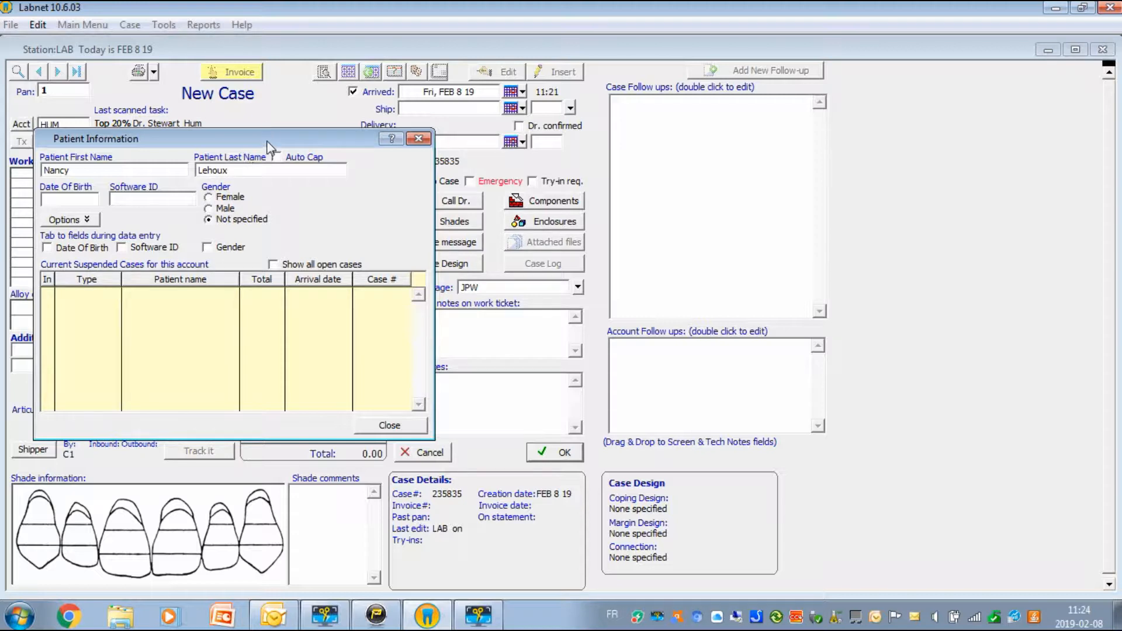
{"action": "left_click_drag", "start_coordinate": [265, 142], "coordinate": [327, 180]}
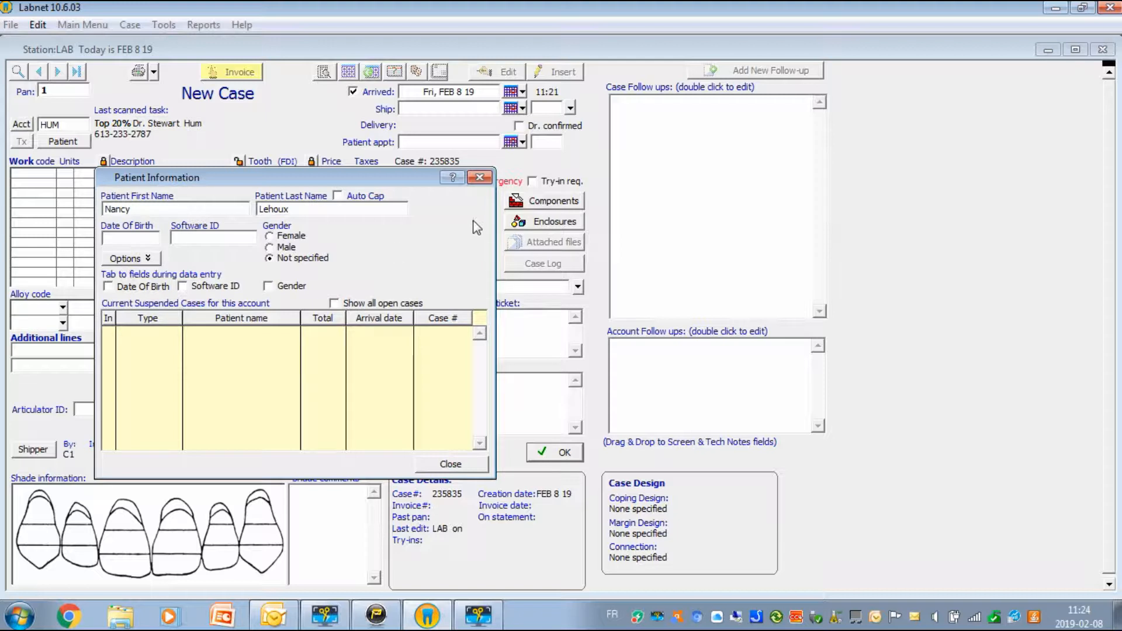
{"action": "left_click", "coordinate": [451, 465]}
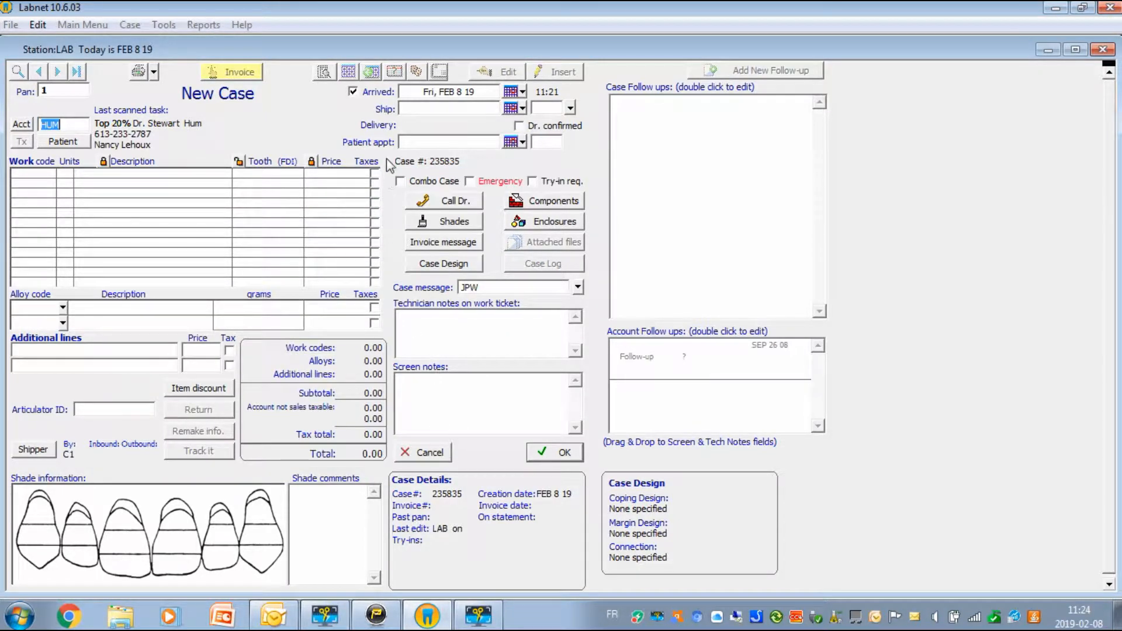
Step: Set the patient appointment to Fri, FEB 15 19 at 08:00
{"action": "left_click", "coordinate": [464, 142]}
{"action": "left_click", "coordinate": [523, 141]}
{"action": "double_click", "coordinate": [499, 229]}
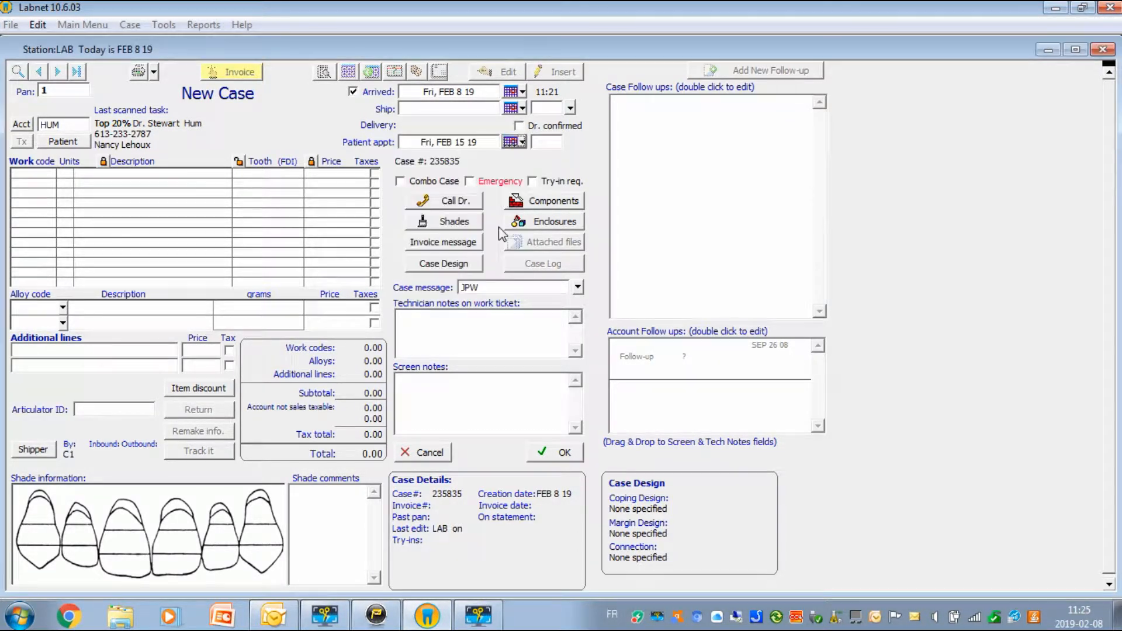
{"action": "left_click", "coordinate": [540, 143]}
{"action": "type", "text": "8"}
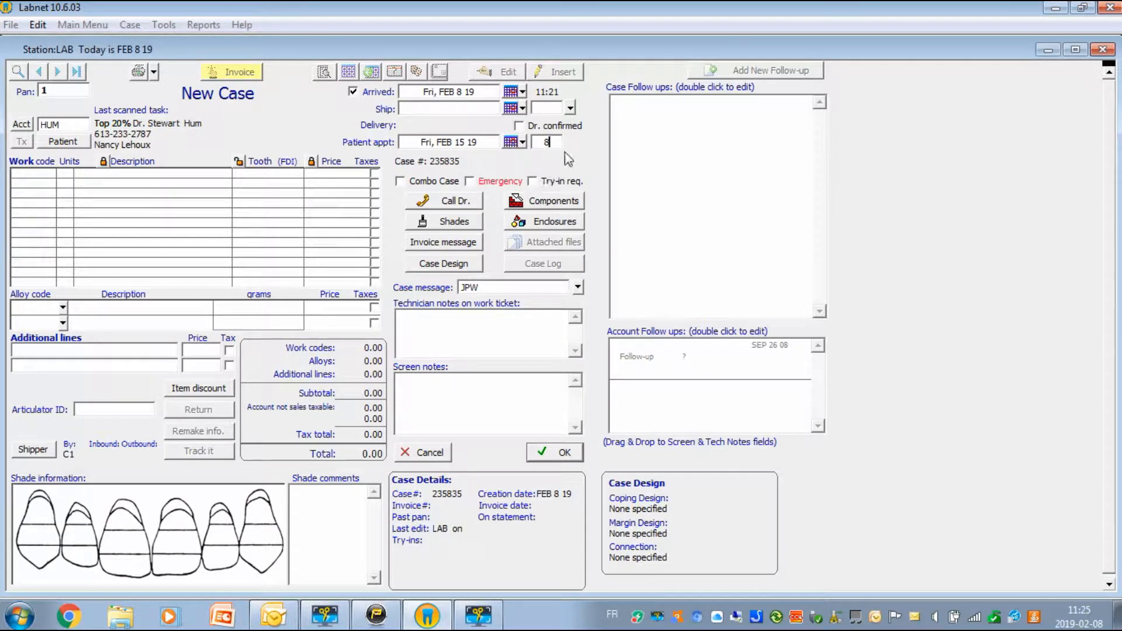
{"action": "key", "text": "Tab"}
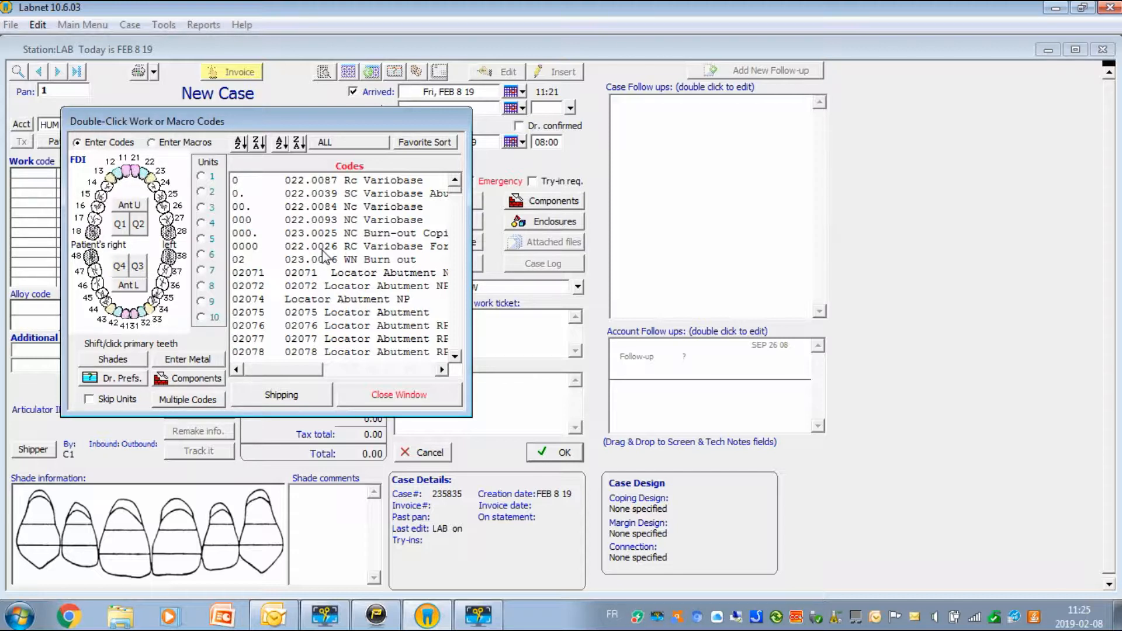
Step: Add work code 8-FZCA Full Zirconia crown (ant) to the case
{"action": "left_click", "coordinate": [321, 237]}
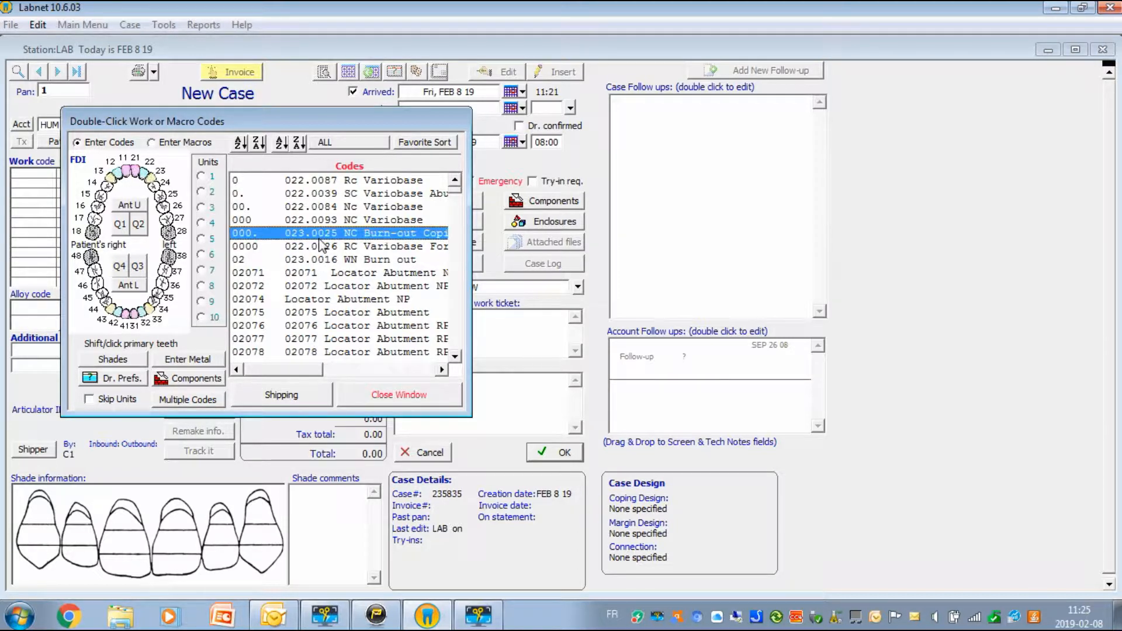
{"action": "key", "text": "8"}
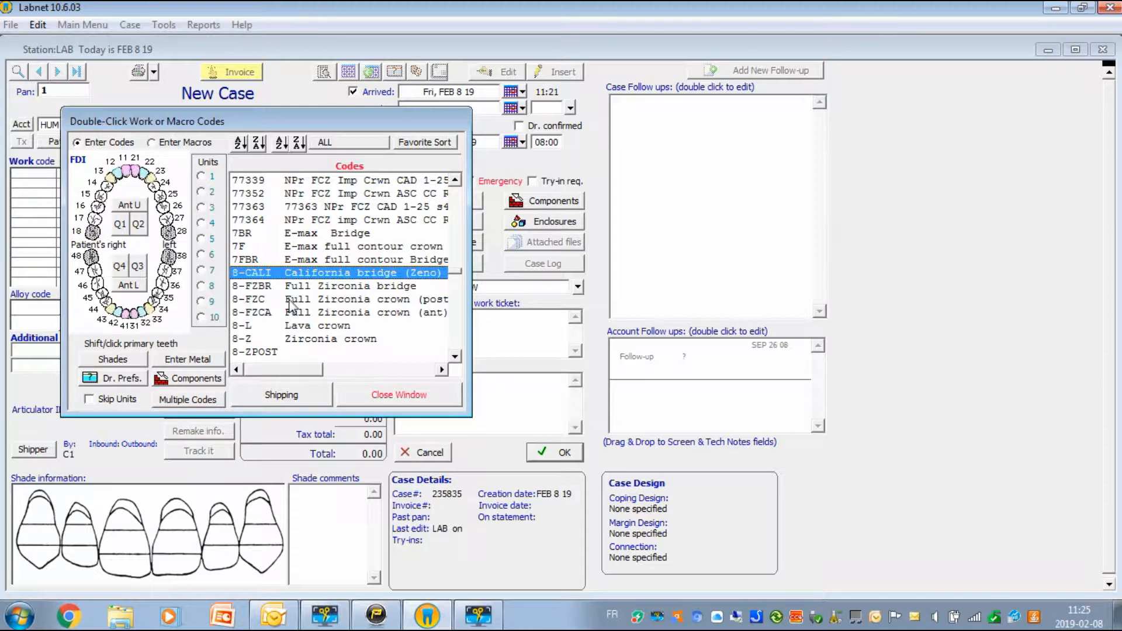
{"action": "double_click", "coordinate": [355, 313]}
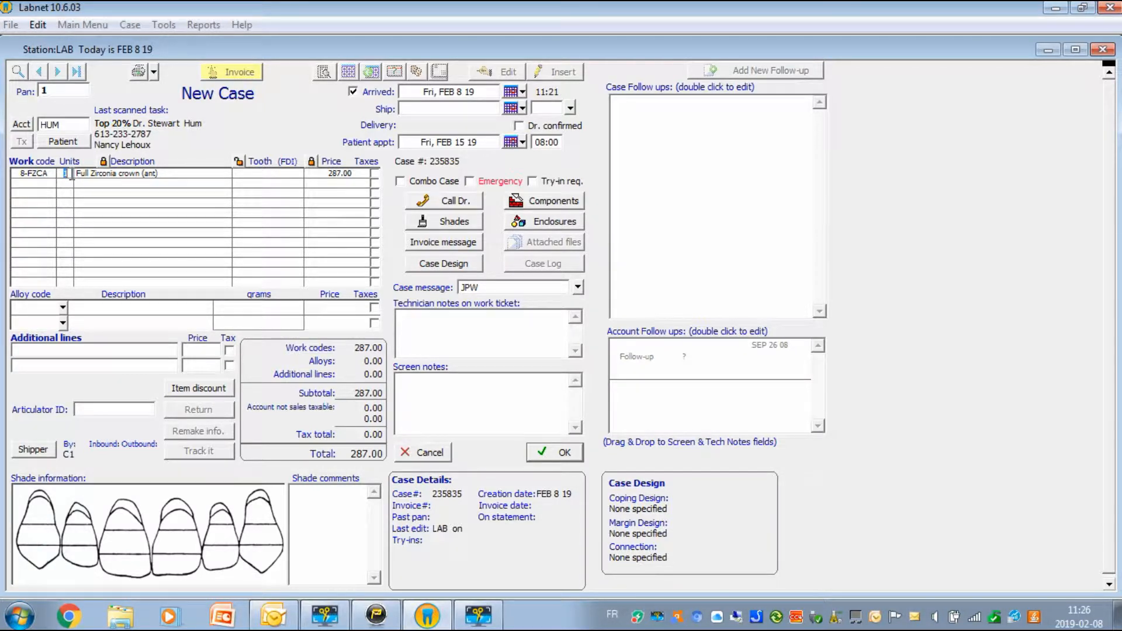
{"action": "type", "text": "3"}
Step: Give the zirconia crown line 2 units on teeth 11,21, totalling 574.00
{"action": "left_click", "coordinate": [278, 174]}
{"action": "left_click", "coordinate": [269, 175]}
{"action": "type", "text": "24,25"}
{"action": "left_click_drag", "start_coordinate": [257, 174], "coordinate": [285, 176]}
{"action": "type", "text": "11,21"}
{"action": "left_click", "coordinate": [326, 179]}
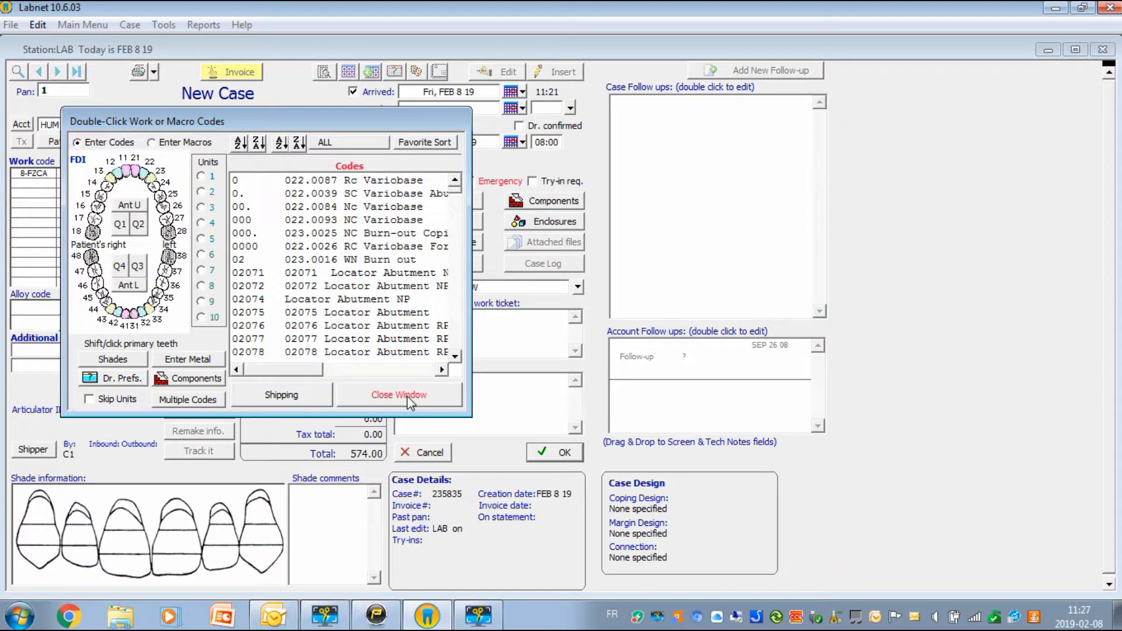
{"action": "left_click", "coordinate": [408, 396]}
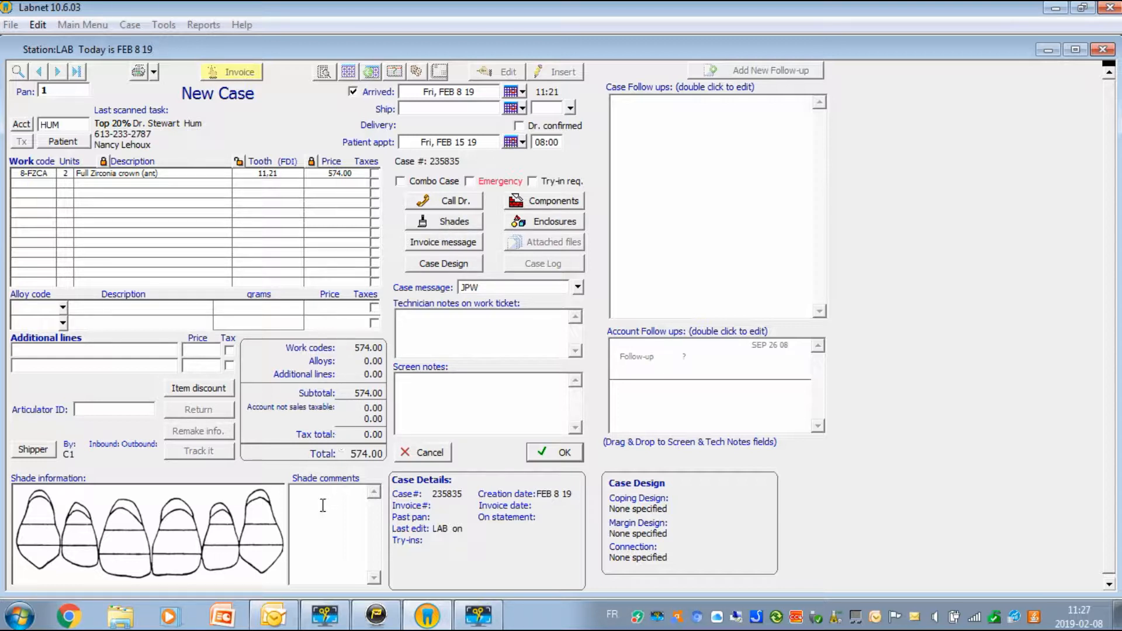
Step: Replace the A1 shade comment with 'custom'
{"action": "left_click", "coordinate": [304, 498]}
{"action": "type", "text": "custom"}
Step: Add Model - Md, Polyvinyl imp. - Md and Bite reg. -Polyvinyl to the case's enclosures
{"action": "left_click", "coordinate": [548, 225]}
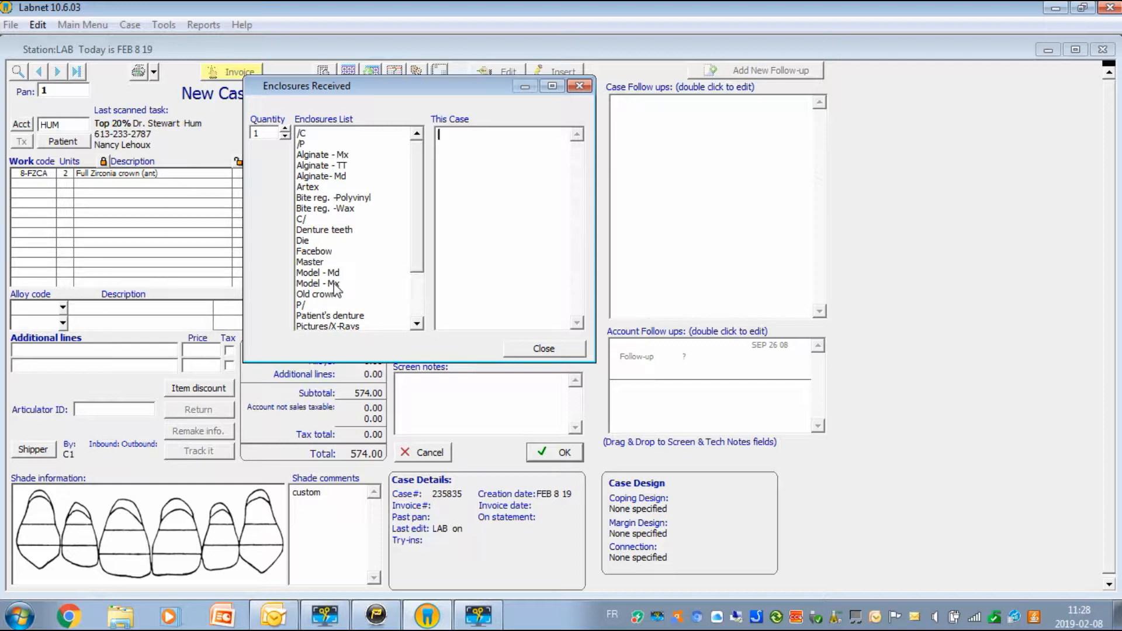
{"action": "left_click_drag", "start_coordinate": [403, 86], "coordinate": [462, 86]}
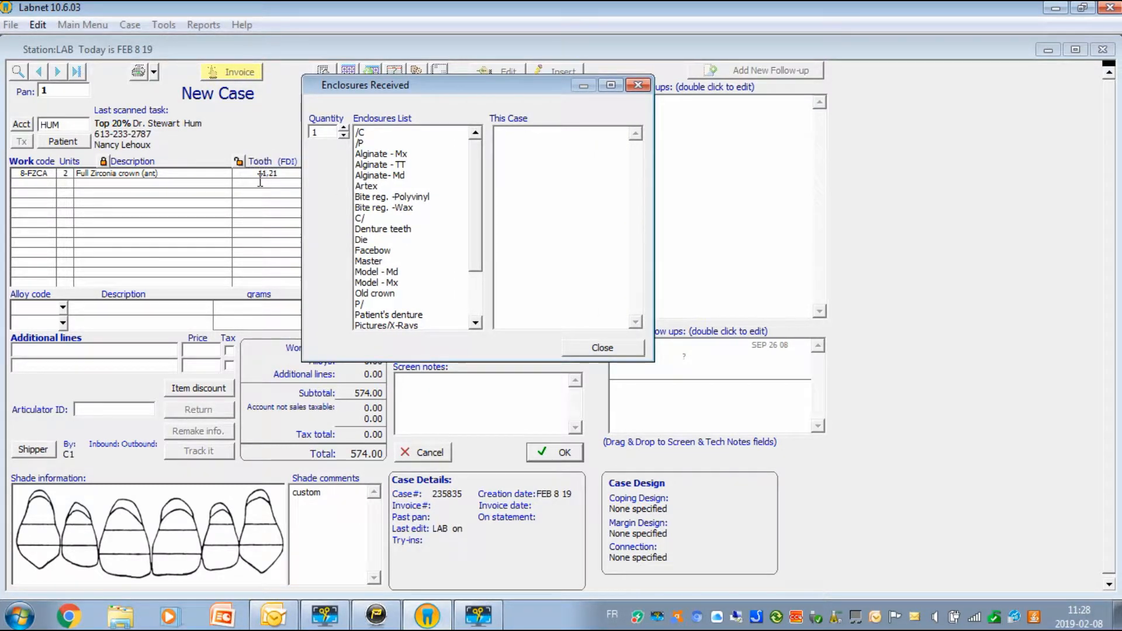
{"action": "left_click", "coordinate": [397, 272]}
{"action": "double_click", "coordinate": [398, 272]}
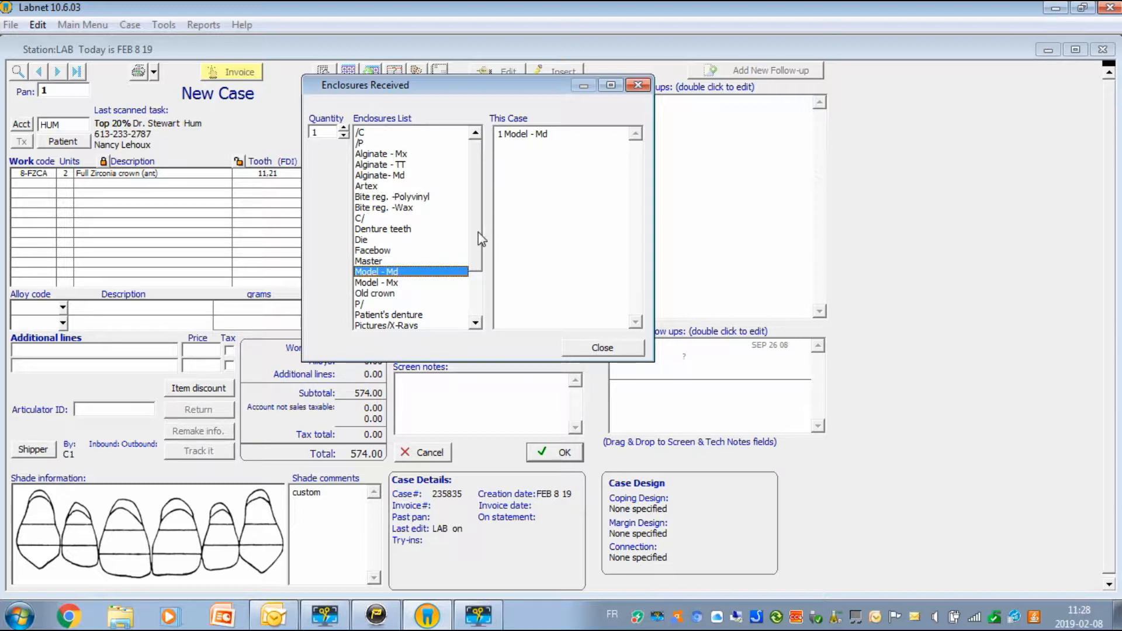
{"action": "left_click_drag", "start_coordinate": [478, 233], "coordinate": [477, 269]}
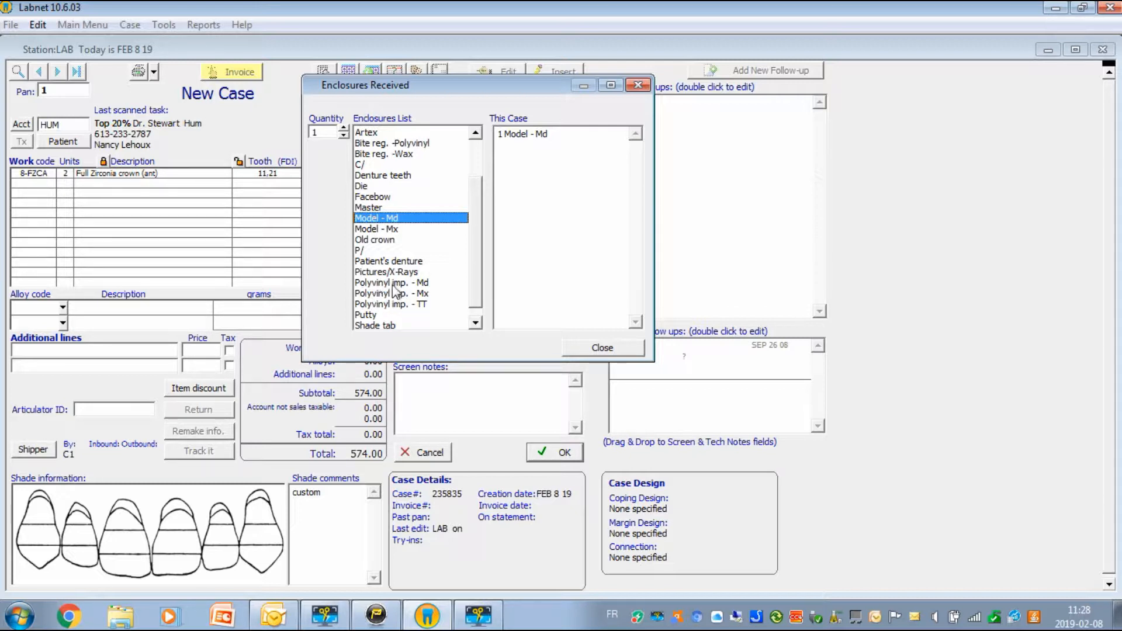
{"action": "left_click", "coordinate": [427, 284]}
{"action": "double_click", "coordinate": [427, 284]}
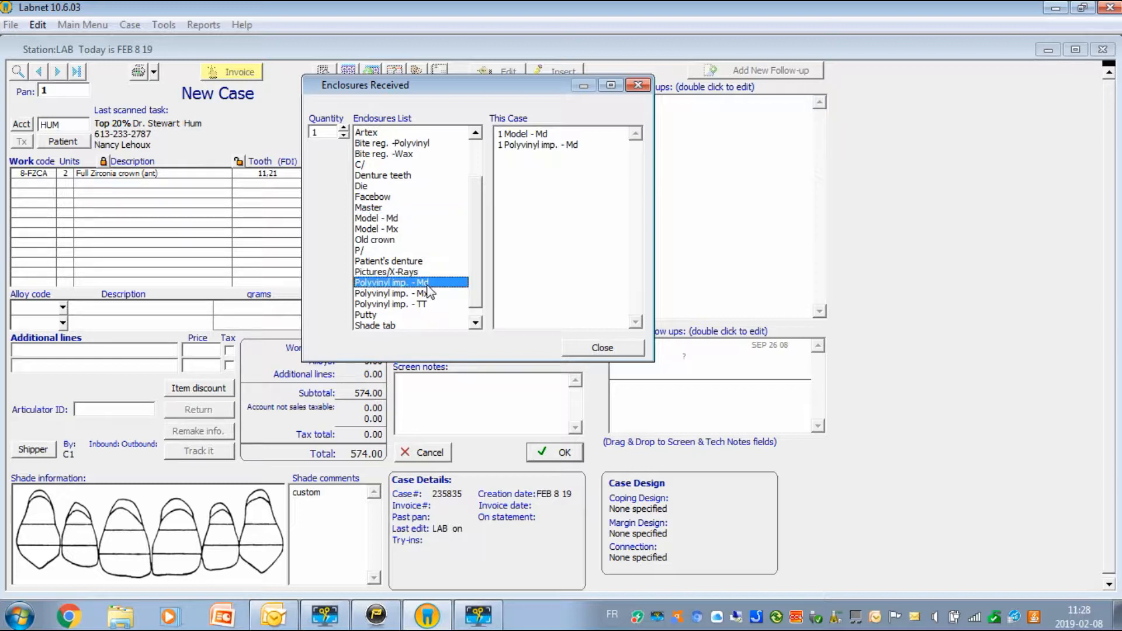
{"action": "left_click_drag", "start_coordinate": [478, 228], "coordinate": [475, 196]}
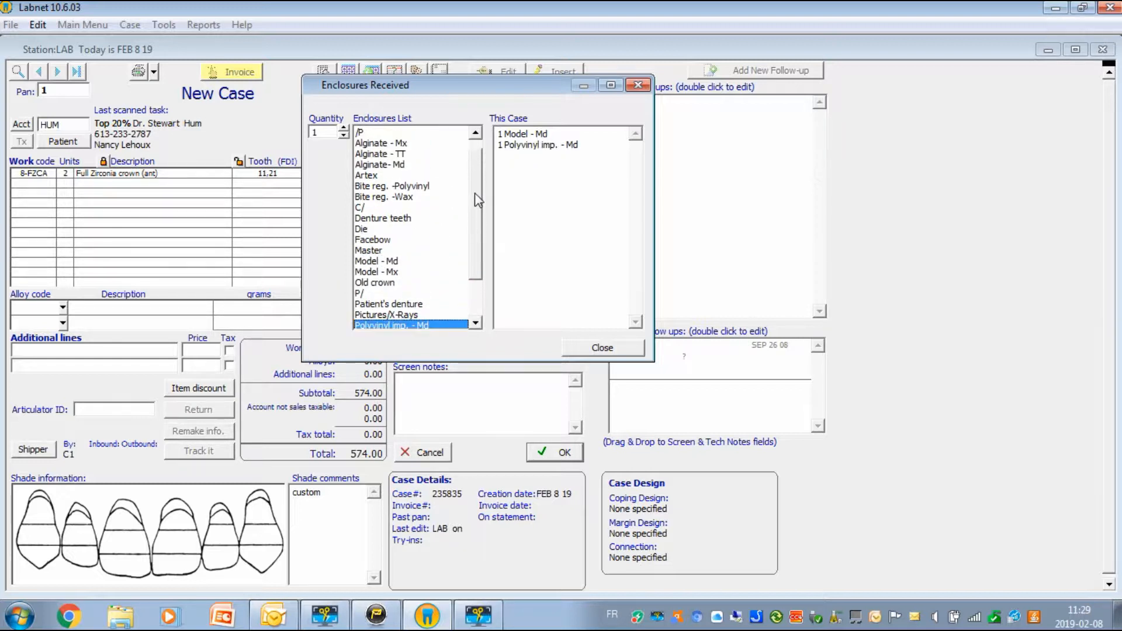
{"action": "double_click", "coordinate": [392, 187]}
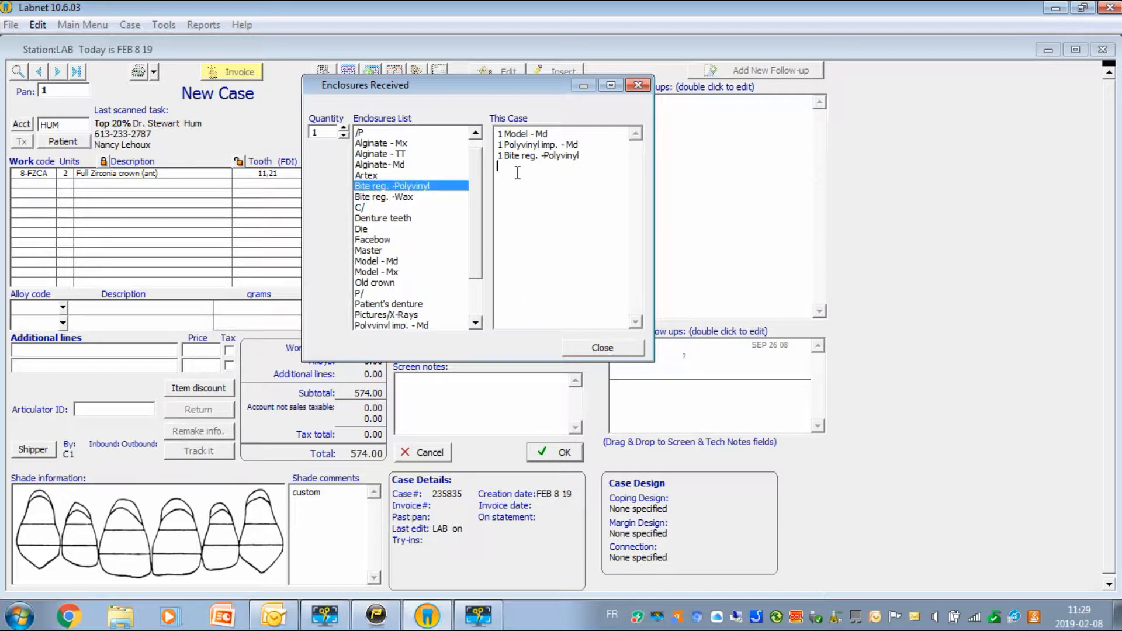
Step: Add an enclosure line 'composent implant - 3665' and close the enclosures list
{"action": "left_click", "coordinate": [508, 228]}
{"action": "type", "text": "composent implant - 3665"}
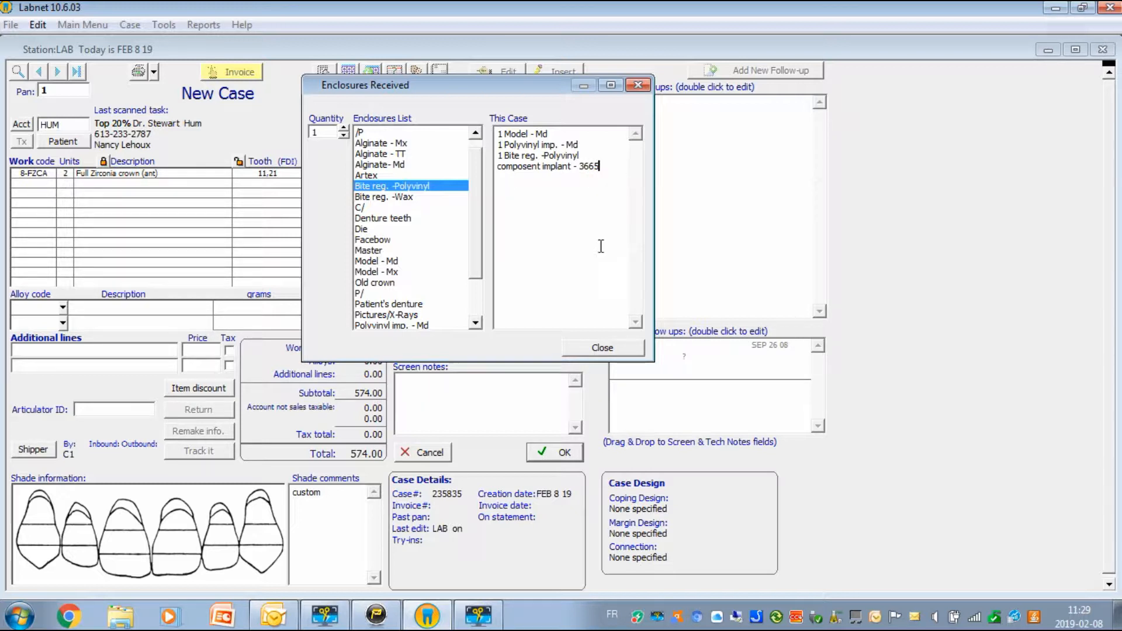
{"action": "left_click", "coordinate": [600, 349]}
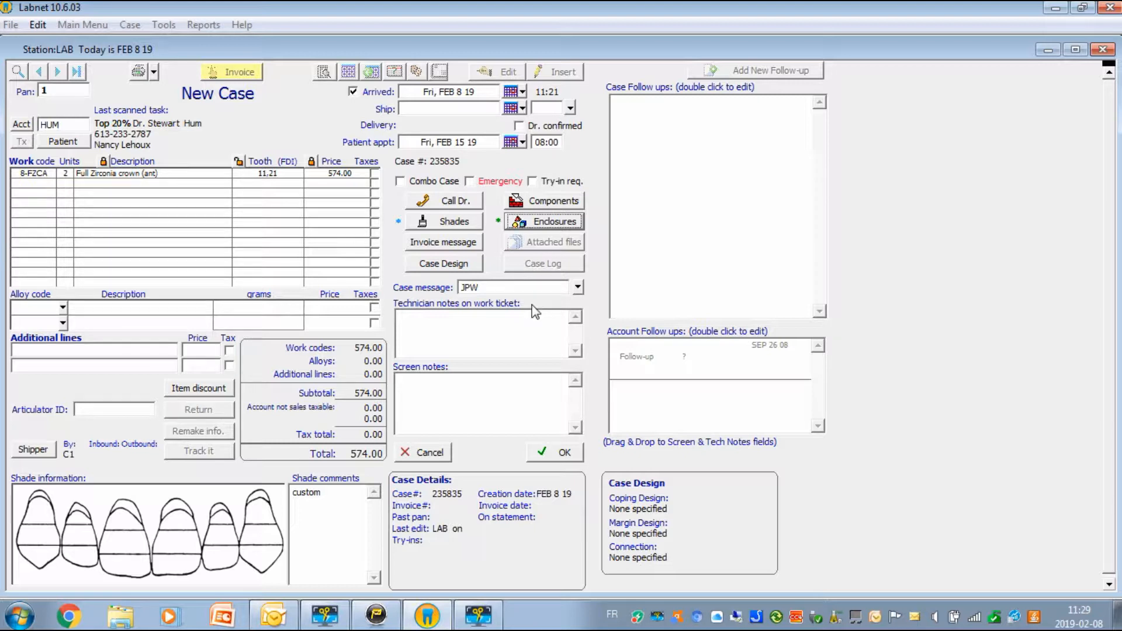
Step: Save the case and check the Pan 1 task schedule's FEB 15 19 ship and delivery dates
{"action": "left_click", "coordinate": [554, 454]}
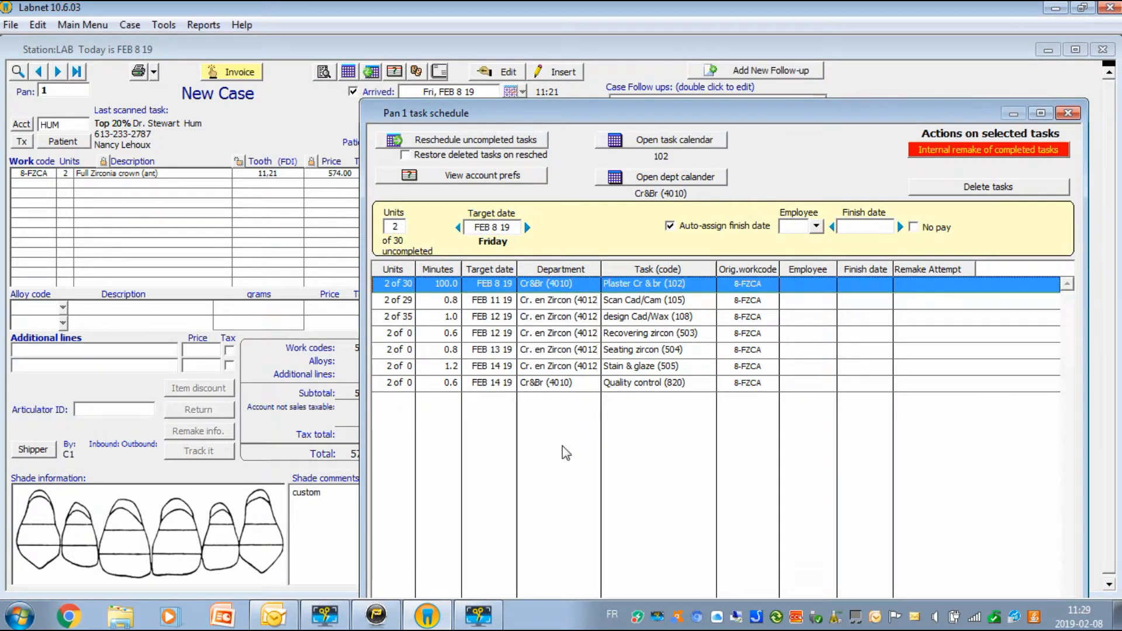
{"action": "left_click_drag", "start_coordinate": [700, 118], "coordinate": [720, 283]}
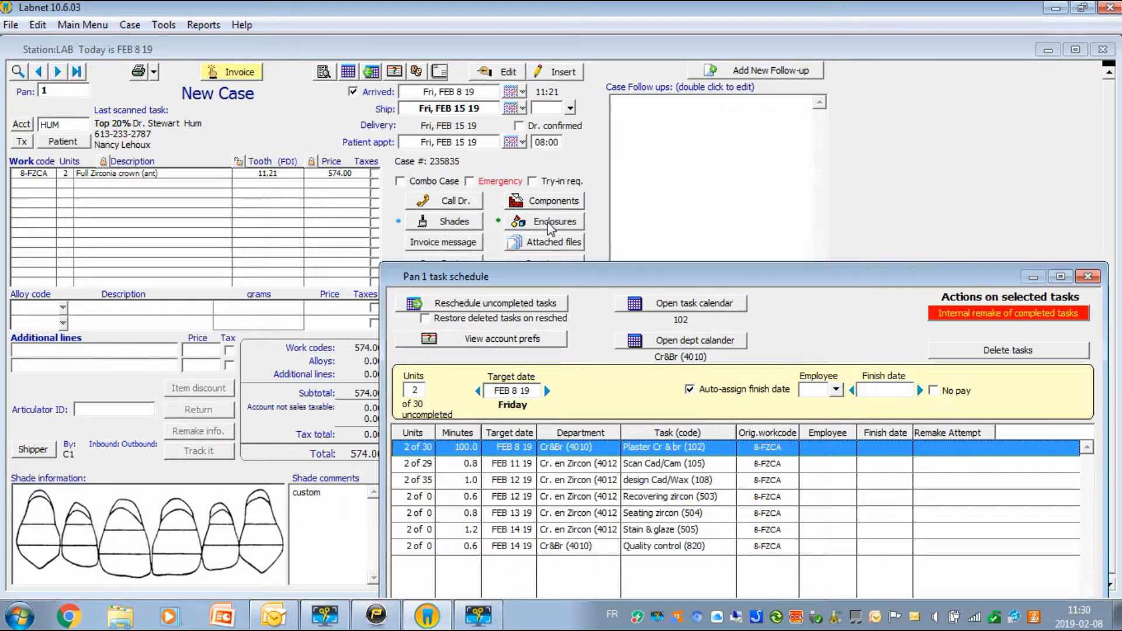
{"action": "left_click_drag", "start_coordinate": [701, 286], "coordinate": [618, 61]}
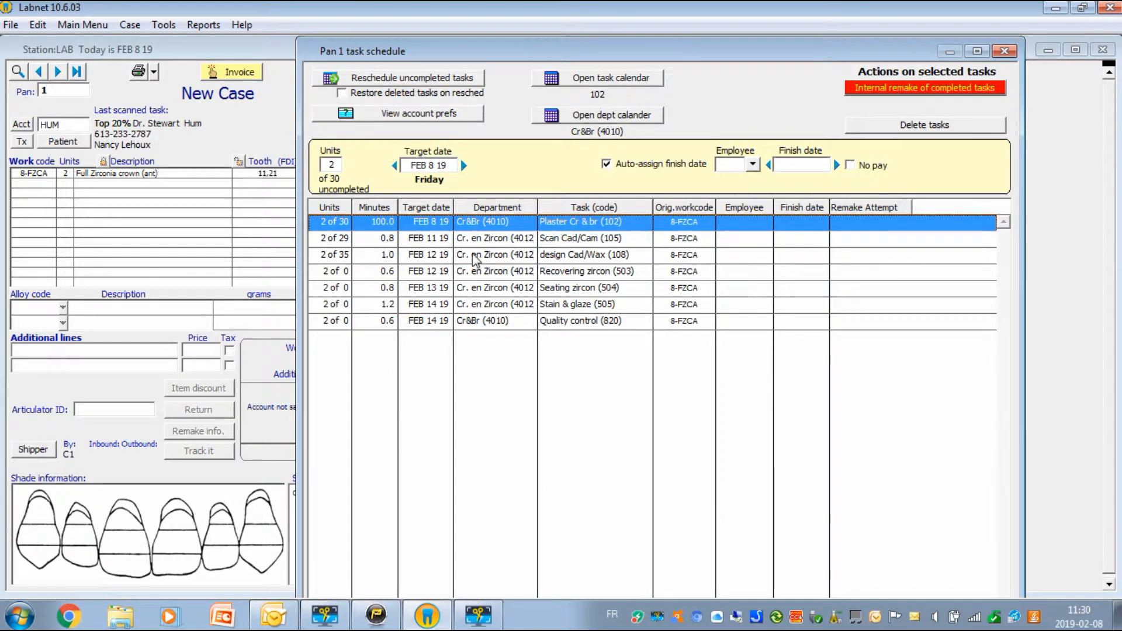
{"action": "left_click_drag", "start_coordinate": [745, 54], "coordinate": [873, 75]}
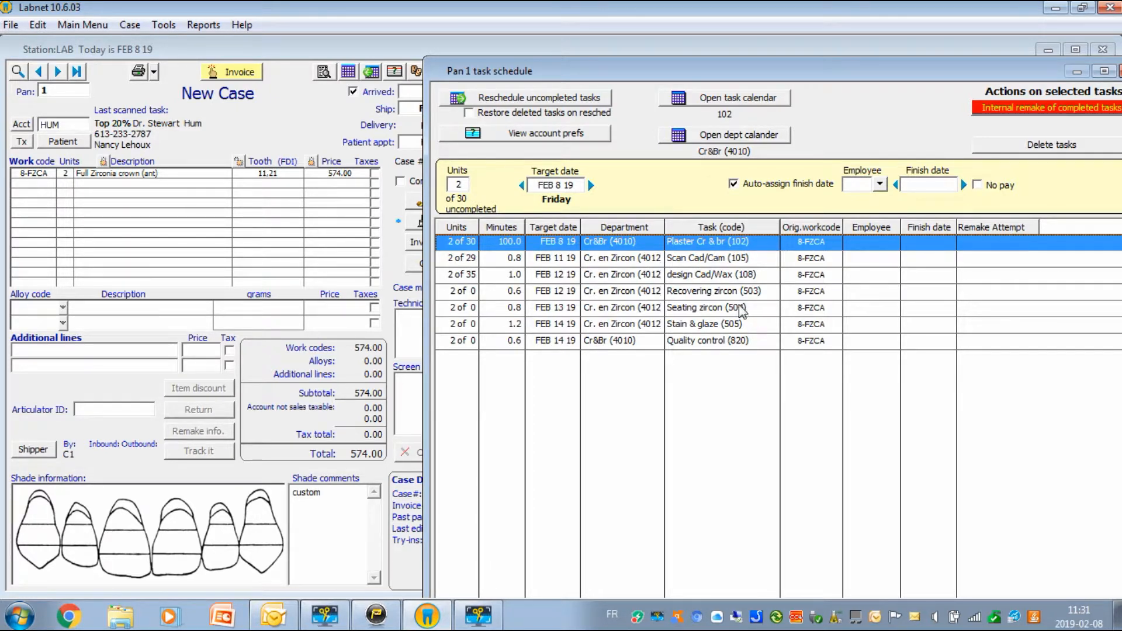
{"action": "left_click_drag", "start_coordinate": [848, 73], "coordinate": [799, 168]}
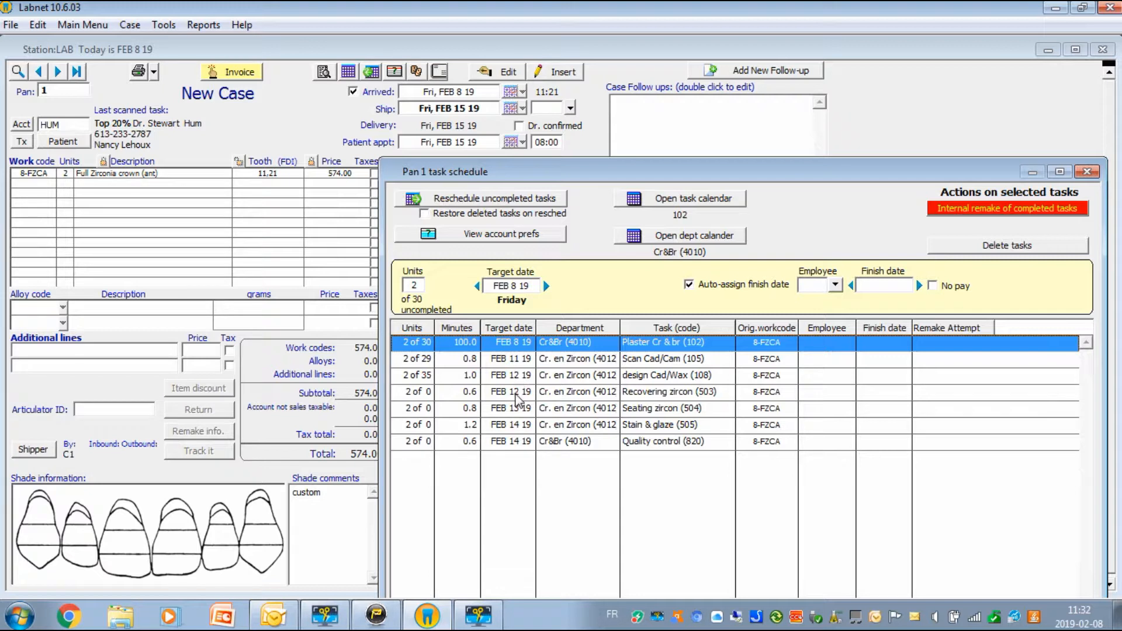
Step: Move the design Cad/Wax and Recovering zircon target dates earlier to FEB 11 19
{"action": "left_click", "coordinate": [515, 379]}
{"action": "left_click", "coordinate": [514, 392], "text": "shift"}
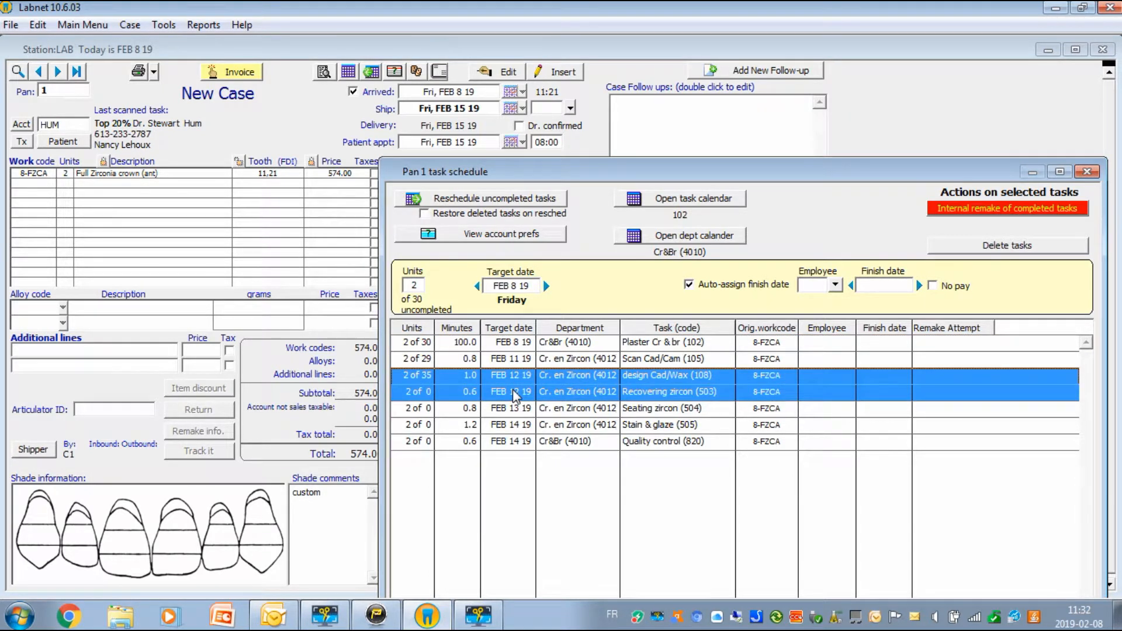
{"action": "left_click", "coordinate": [477, 286]}
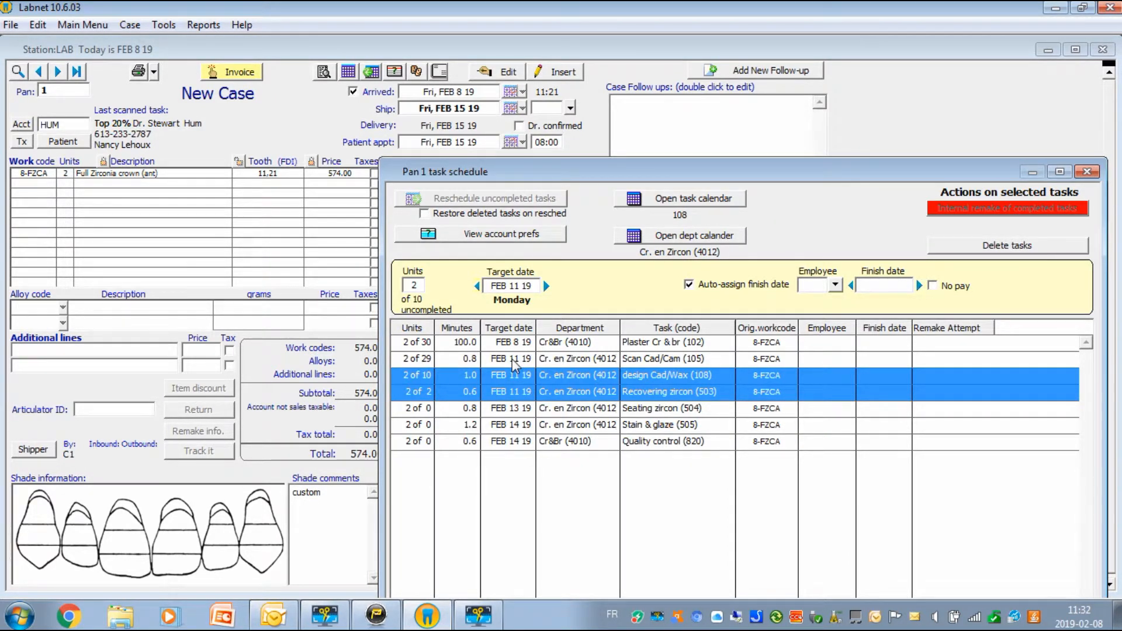
{"action": "left_click", "coordinate": [512, 359]}
{"action": "key", "text": "Down"}
{"action": "key", "text": "Down"}
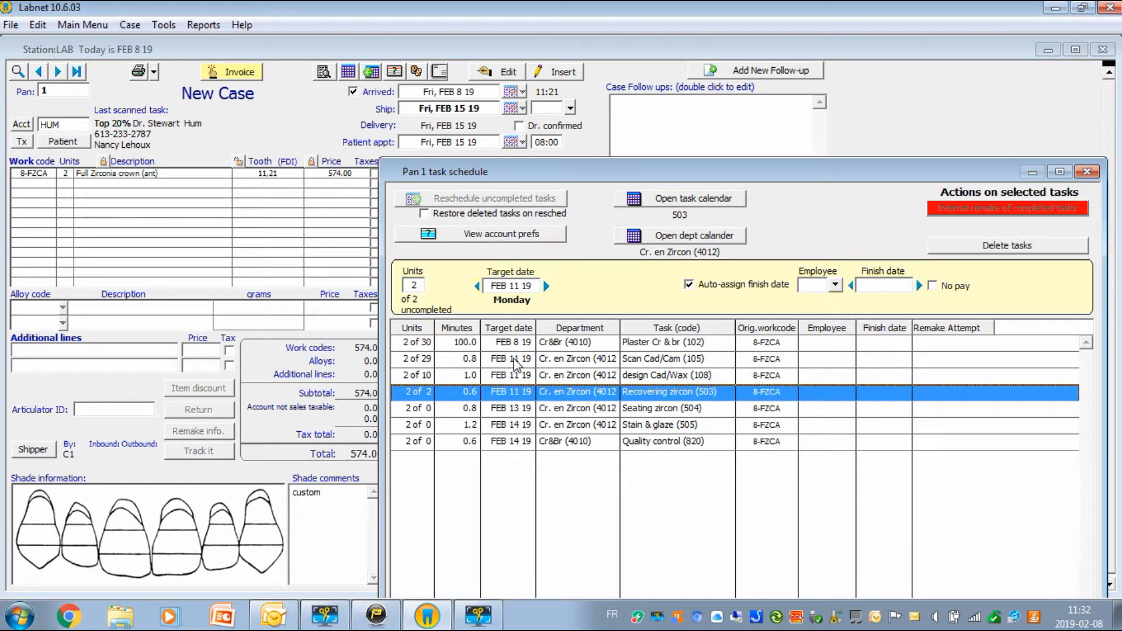
{"action": "left_click", "coordinate": [516, 359], "text": "shift"}
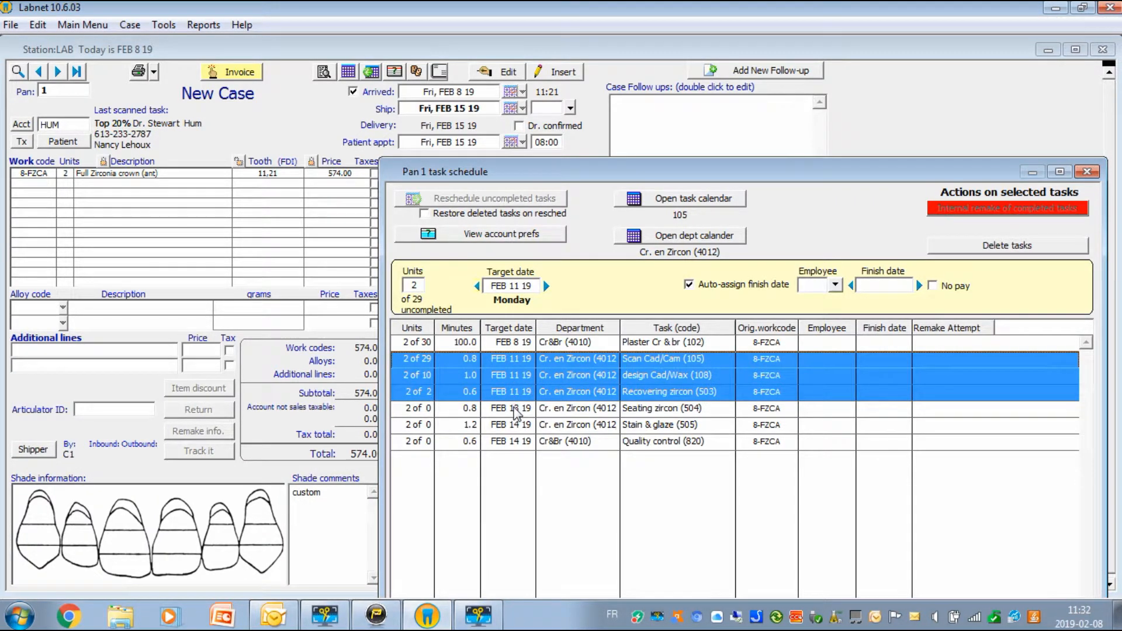
Step: Reschedule Seating zircon and Stain & glaze to FEB 12 19 and Quality control to FEB 13 19
{"action": "left_click", "coordinate": [516, 411]}
{"action": "left_click", "coordinate": [477, 286]}
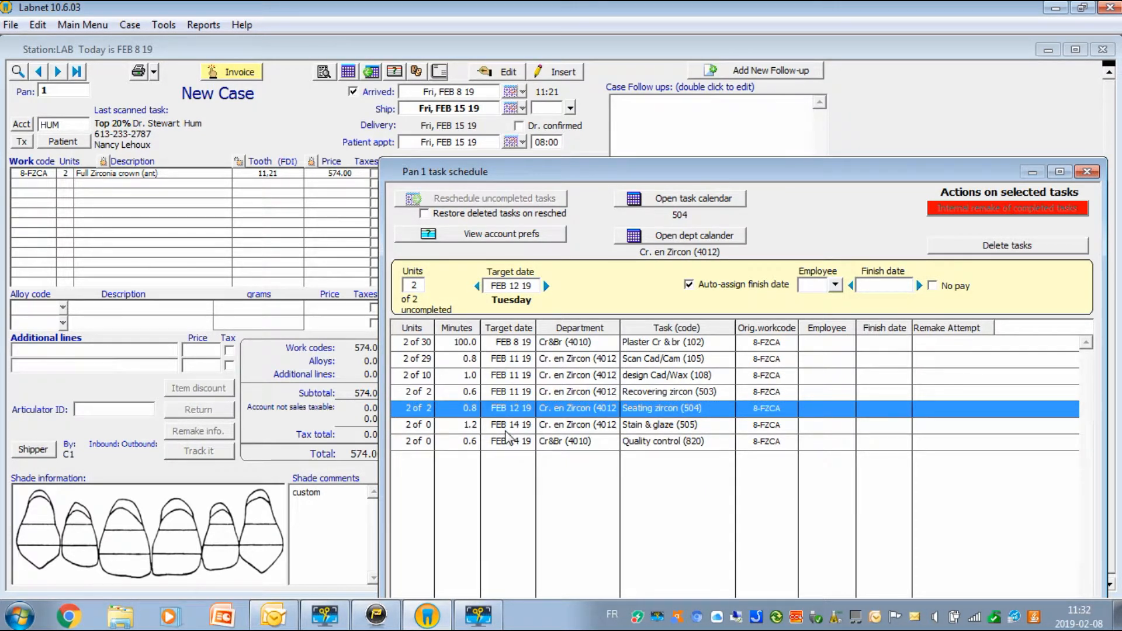
{"action": "left_click", "coordinate": [510, 433]}
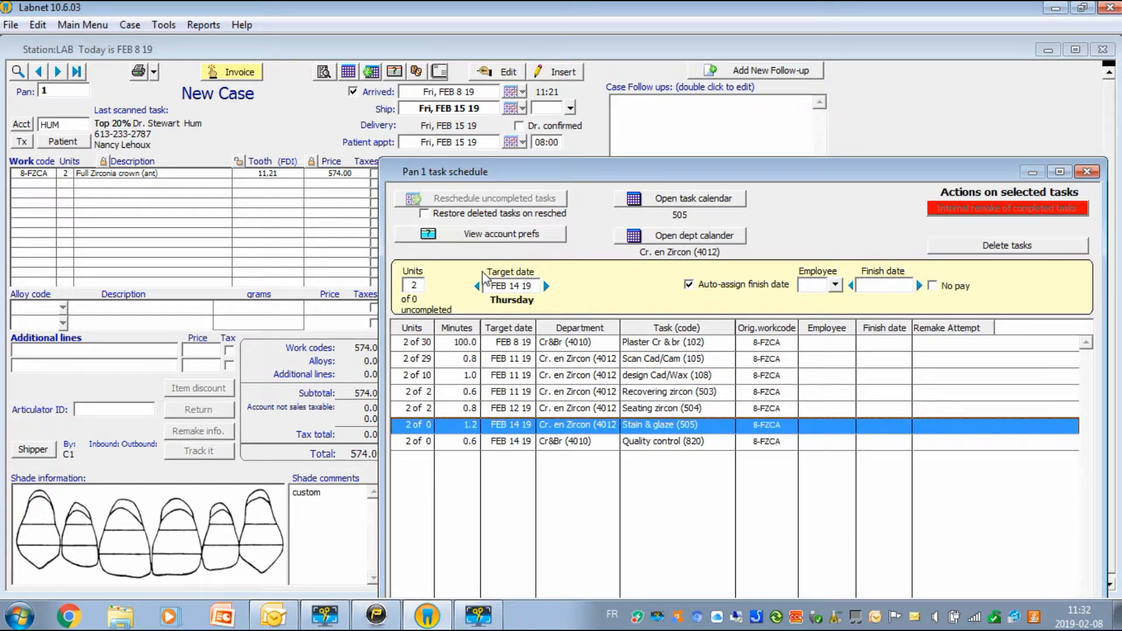
{"action": "left_click", "coordinate": [477, 286]}
{"action": "left_click", "coordinate": [477, 286]}
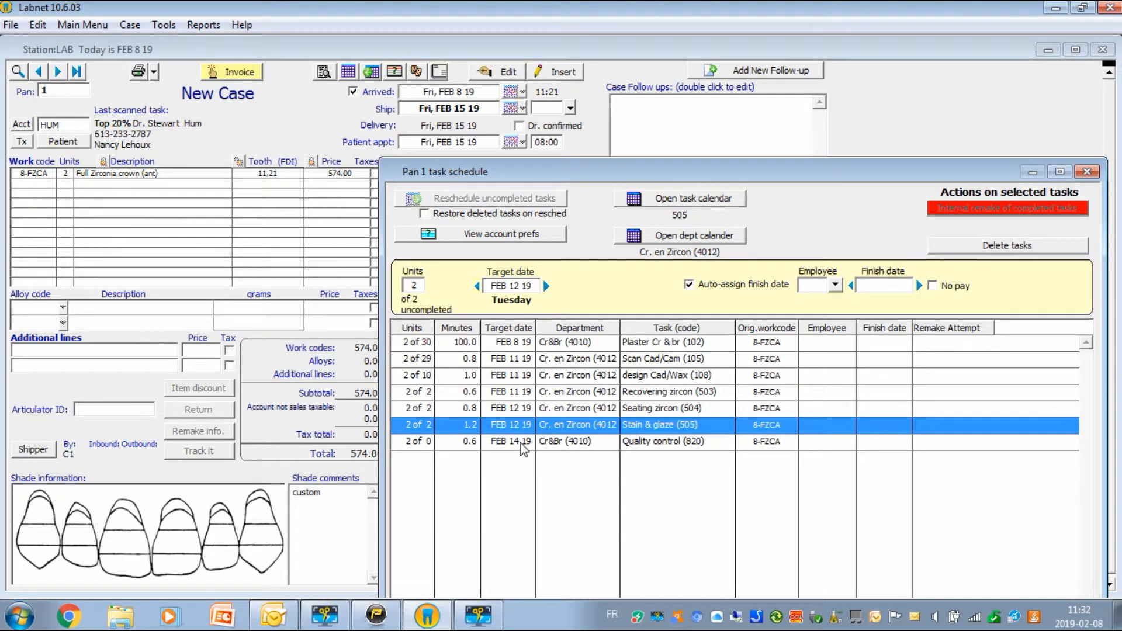
{"action": "left_click", "coordinate": [520, 444]}
{"action": "left_click", "coordinate": [477, 286]}
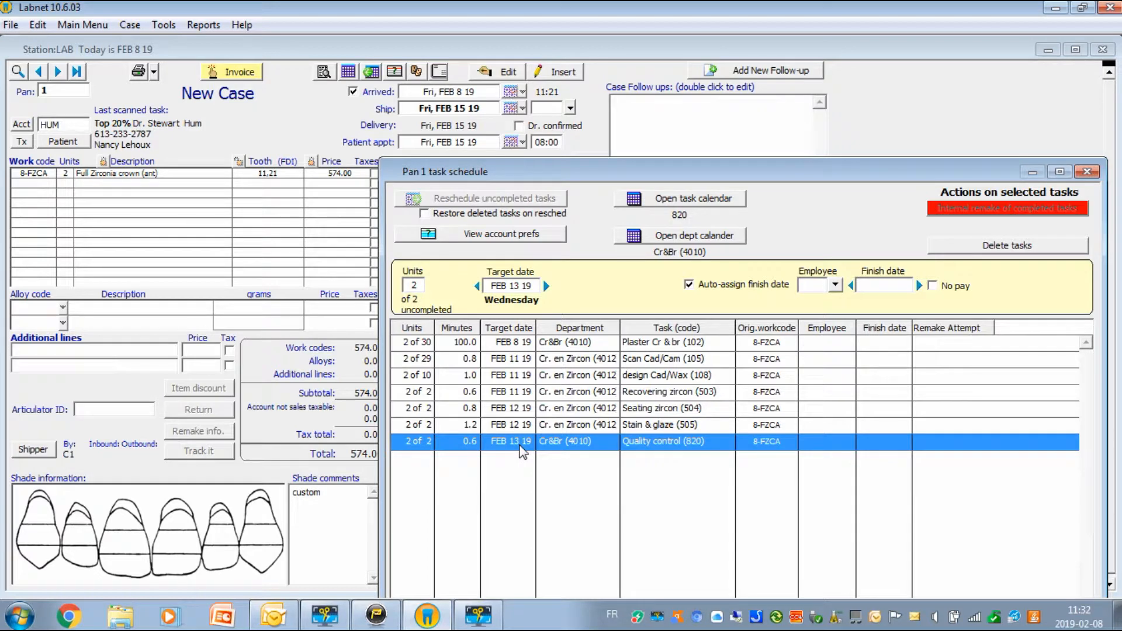
{"action": "left_click_drag", "start_coordinate": [792, 184], "coordinate": [749, 76]}
Step: Save the adjusted task schedule and cancel the Print Setup dialog without printing
{"action": "left_click", "coordinate": [840, 458]}
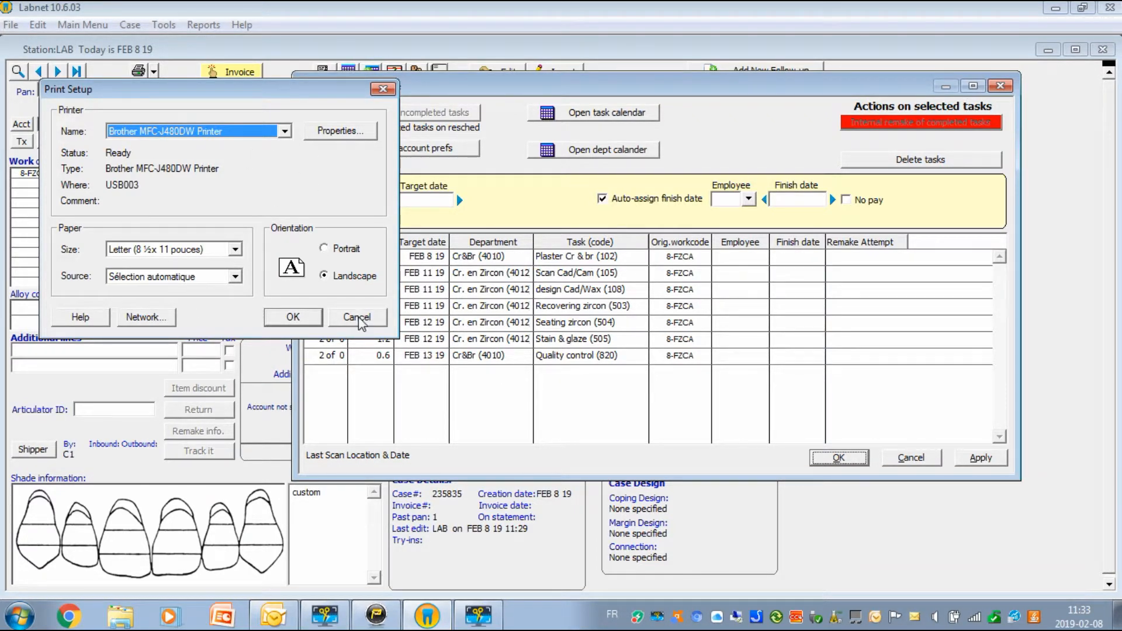
{"action": "left_click", "coordinate": [357, 318]}
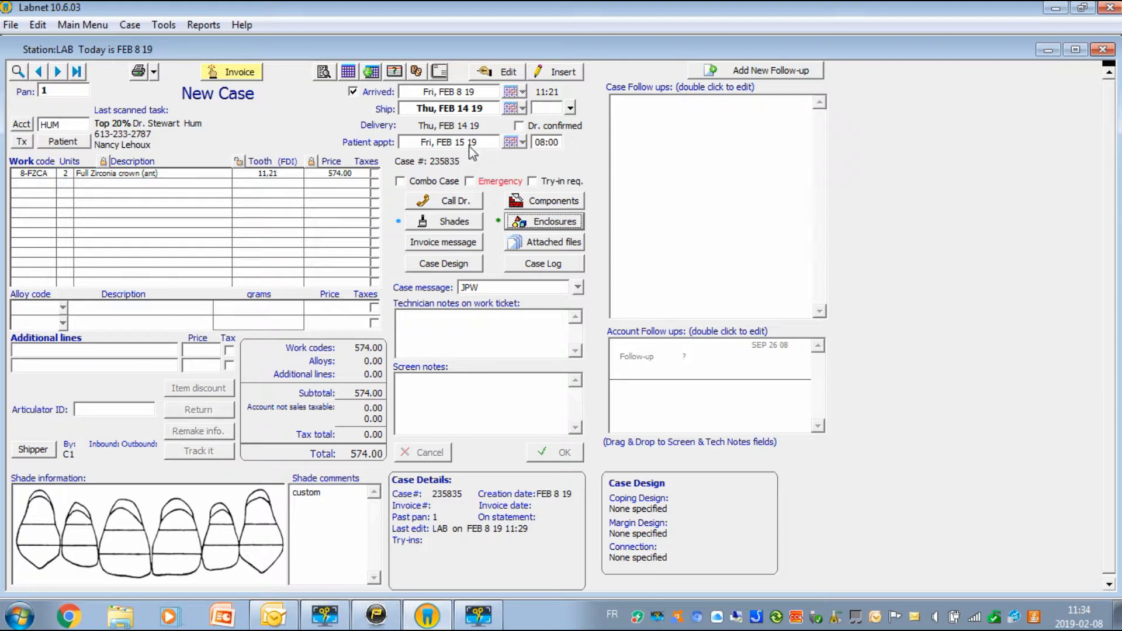
{"action": "left_click", "coordinate": [138, 72]}
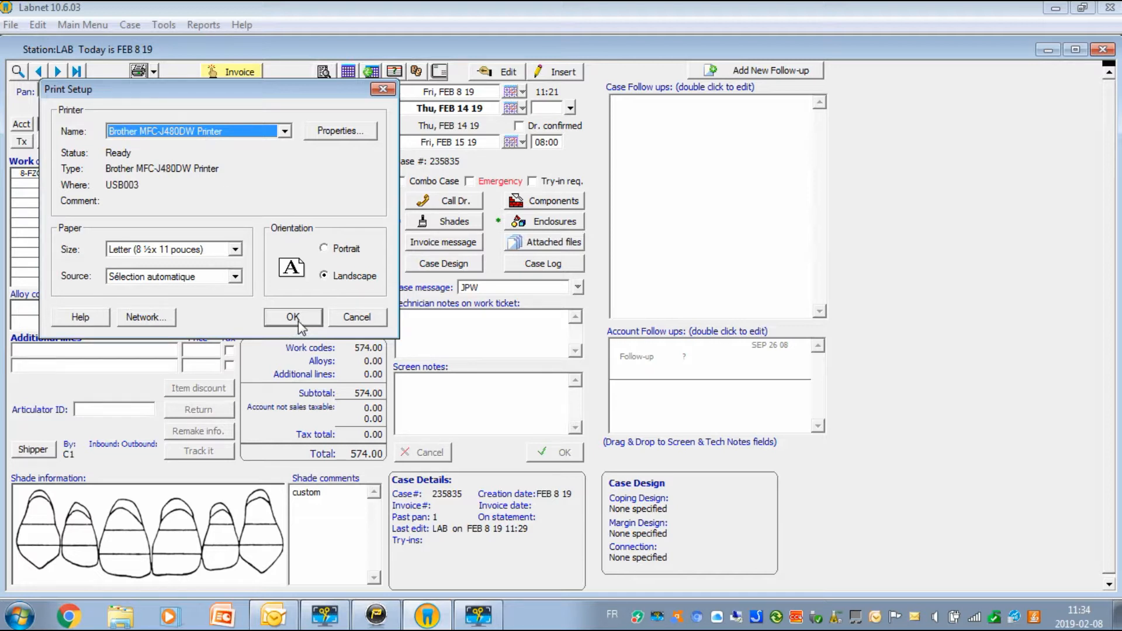
{"action": "left_click", "coordinate": [383, 90]}
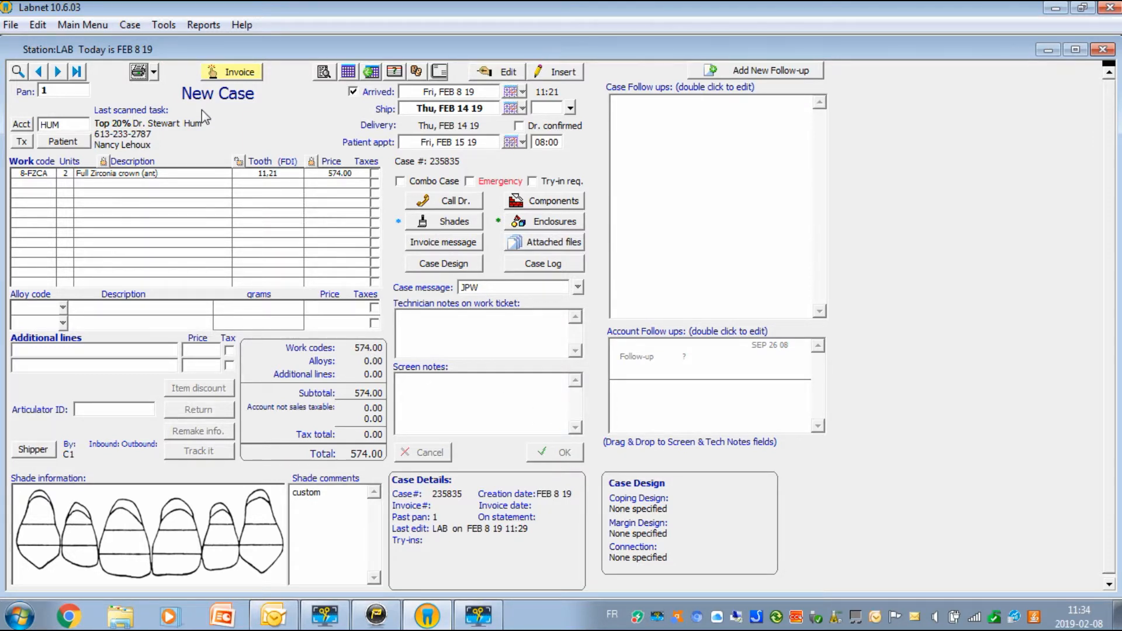
Step: Insert a new case, try Pans 2 and 3, dismiss both in-use warnings, then enter Pan 33
{"action": "left_click", "coordinate": [565, 72]}
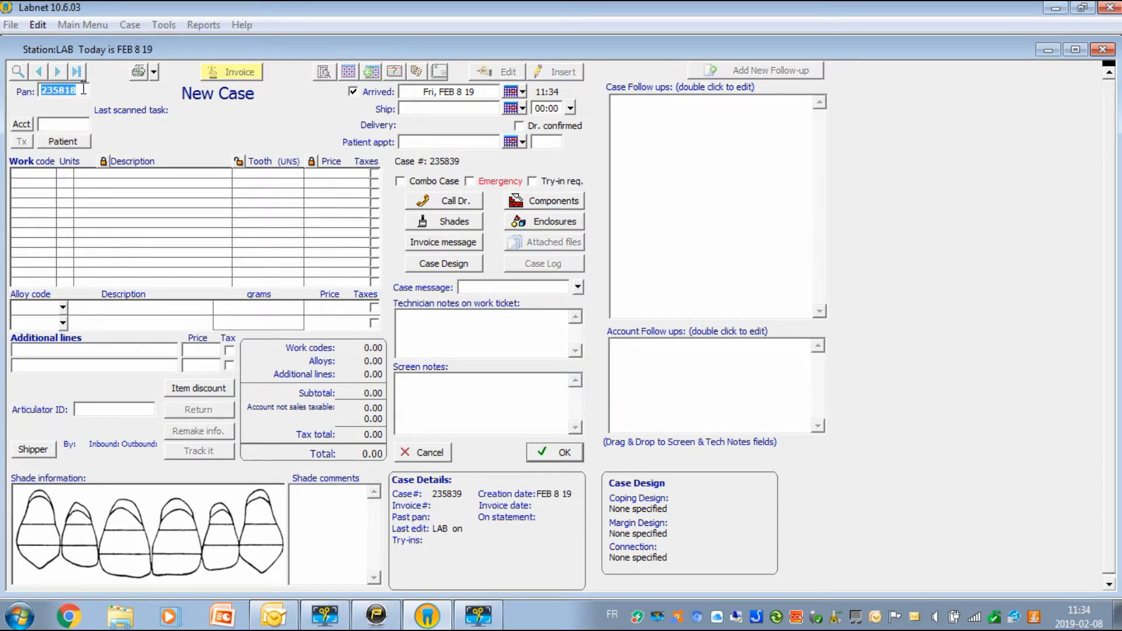
{"action": "type", "text": "2"}
{"action": "key", "text": "Return"}
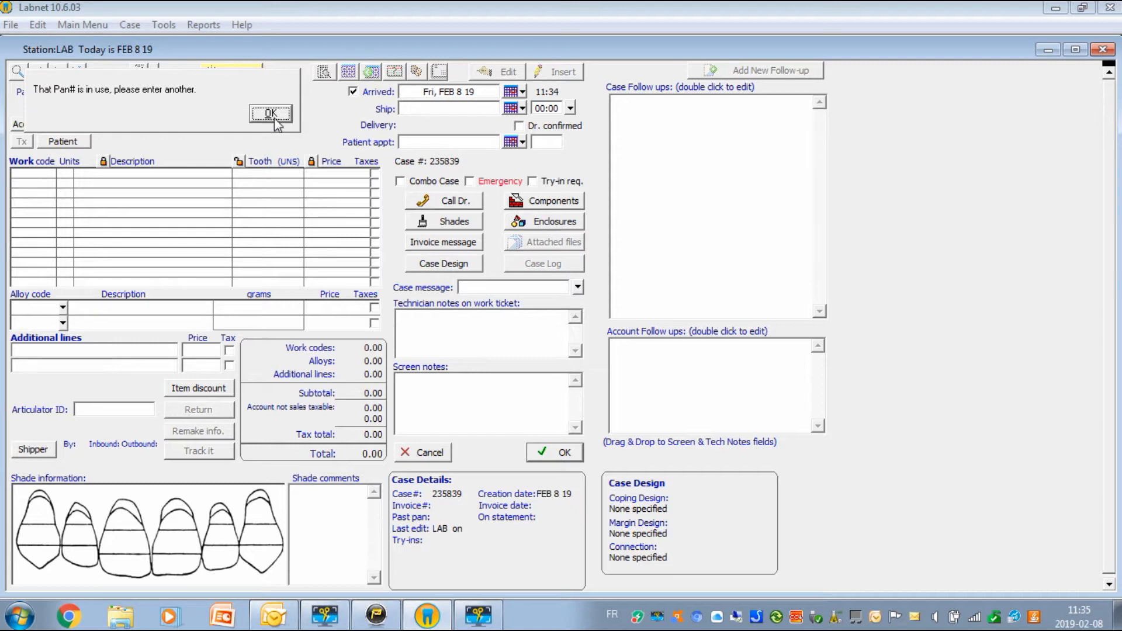
{"action": "left_click", "coordinate": [273, 115]}
{"action": "type", "text": "35818"}
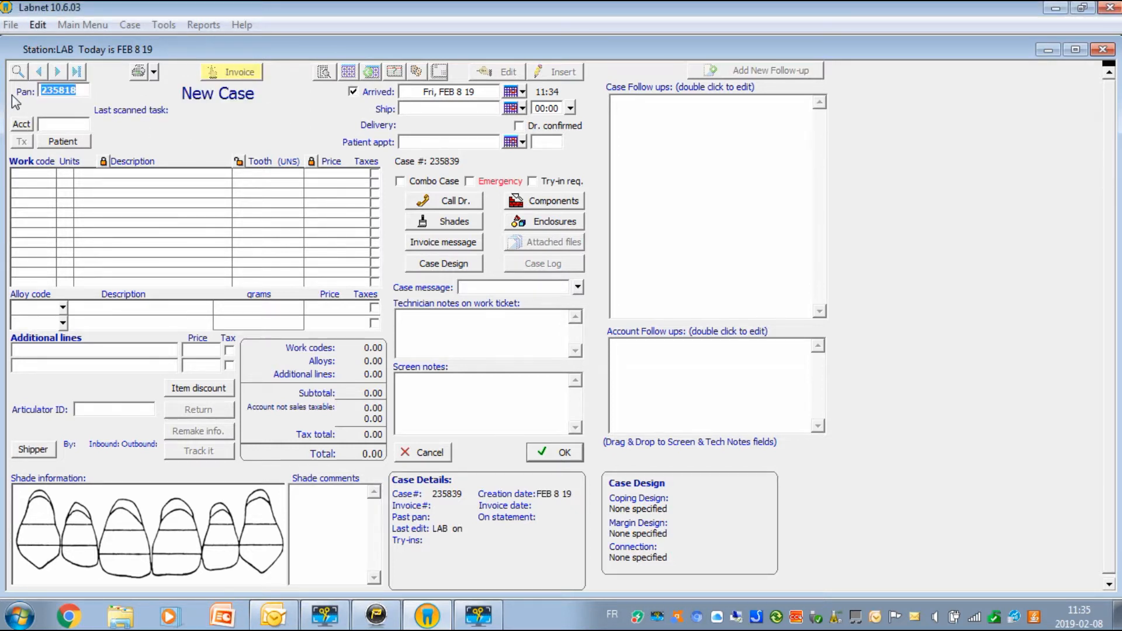
{"action": "key", "text": "Return"}
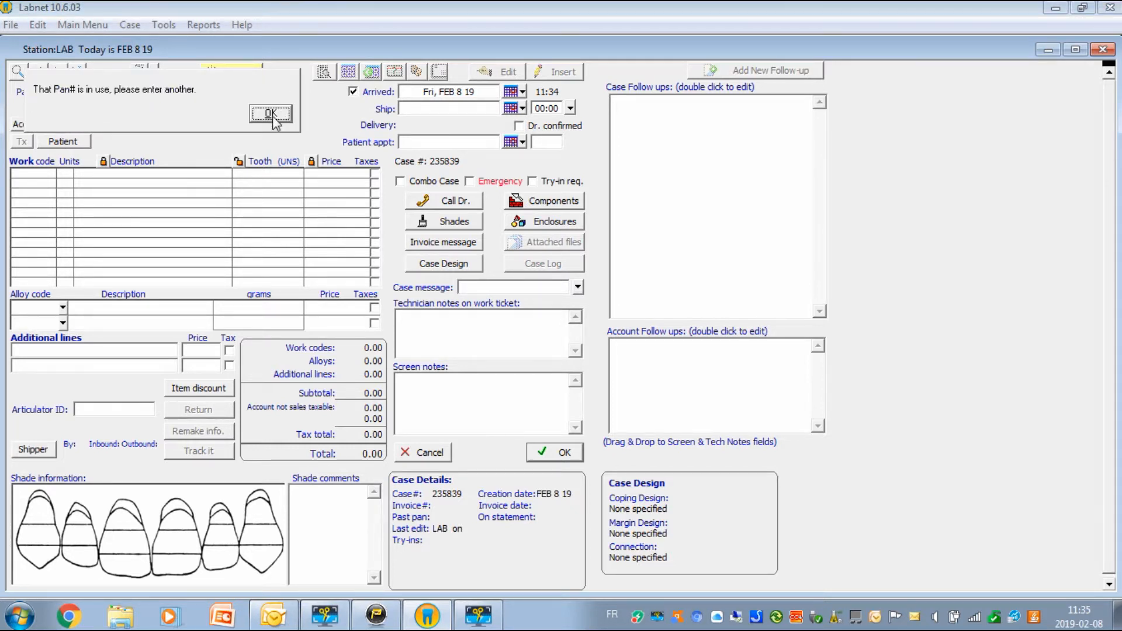
{"action": "left_click", "coordinate": [273, 121]}
{"action": "double_click", "coordinate": [82, 90]}
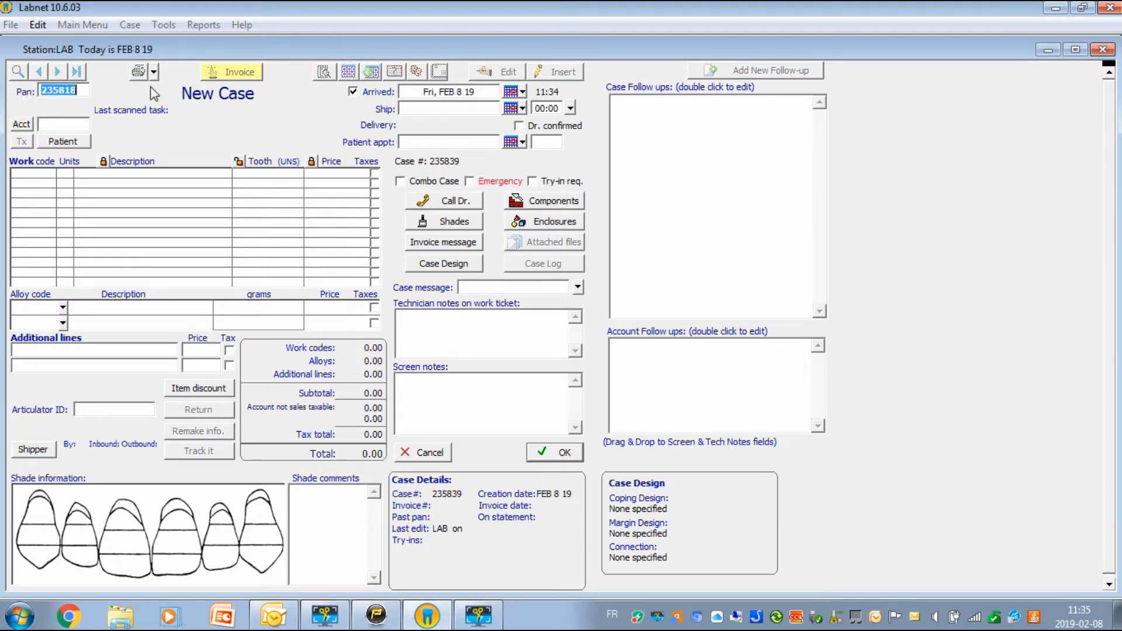
{"action": "type", "text": "33"}
{"action": "left_click", "coordinate": [61, 121]}
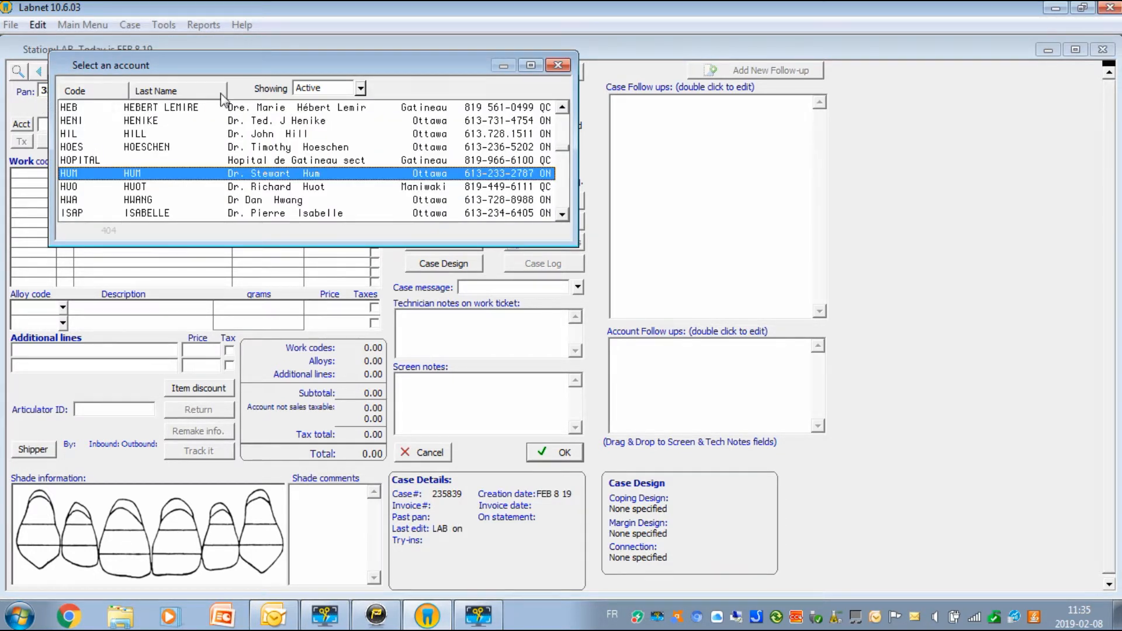
{"action": "left_click_drag", "start_coordinate": [380, 67], "coordinate": [501, 128]}
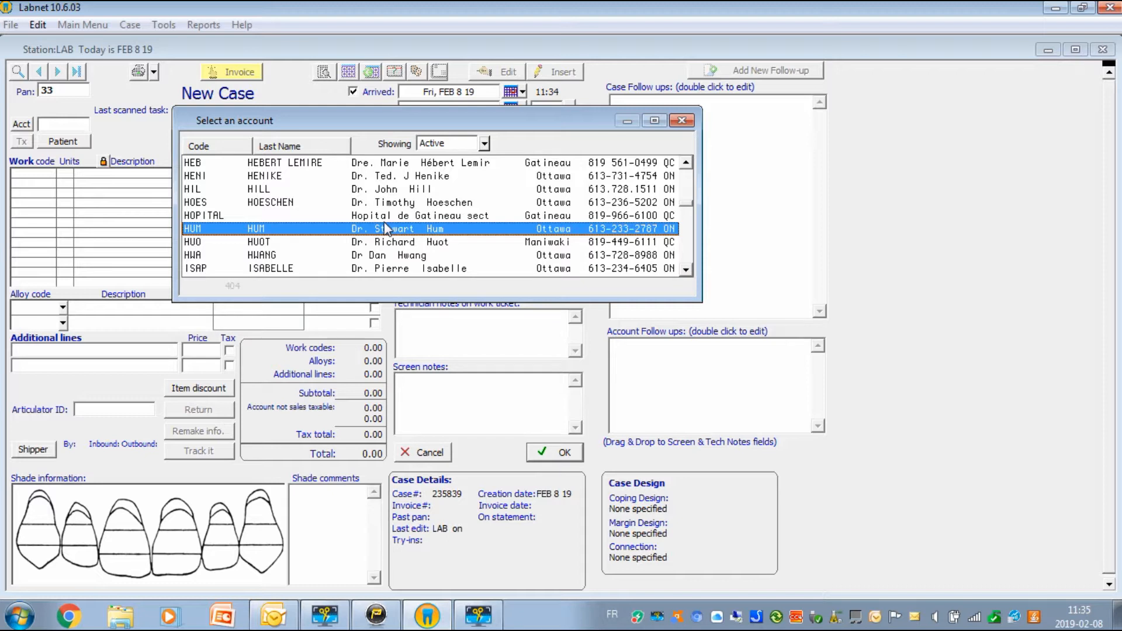
{"action": "left_click", "coordinate": [681, 121]}
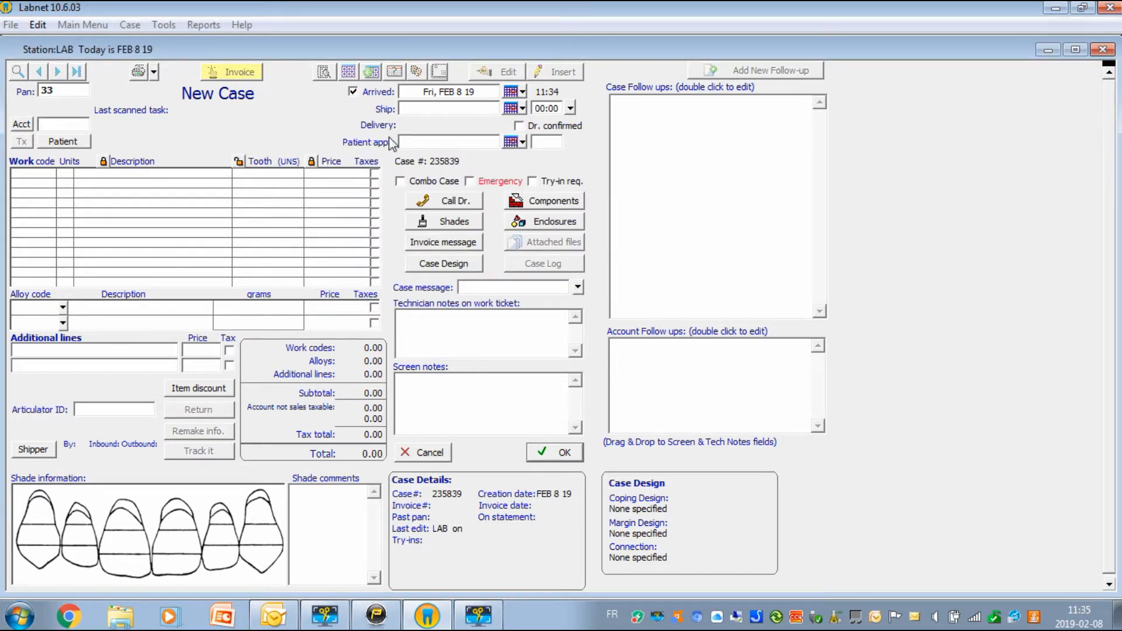